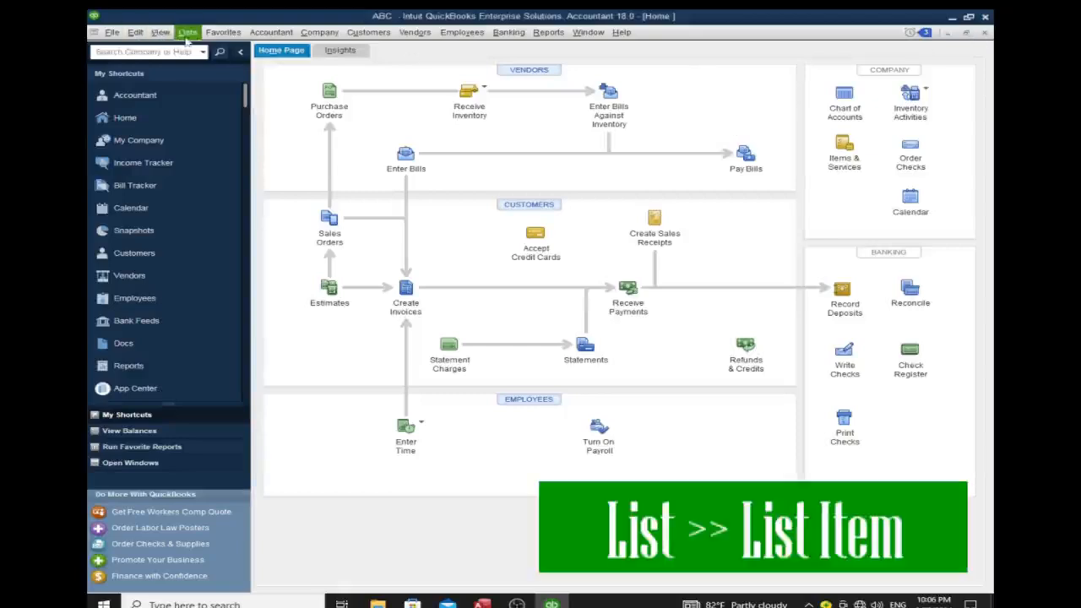
Step: Start a new item in the Item List and set its type to Inventory Part
left_click(186, 34)
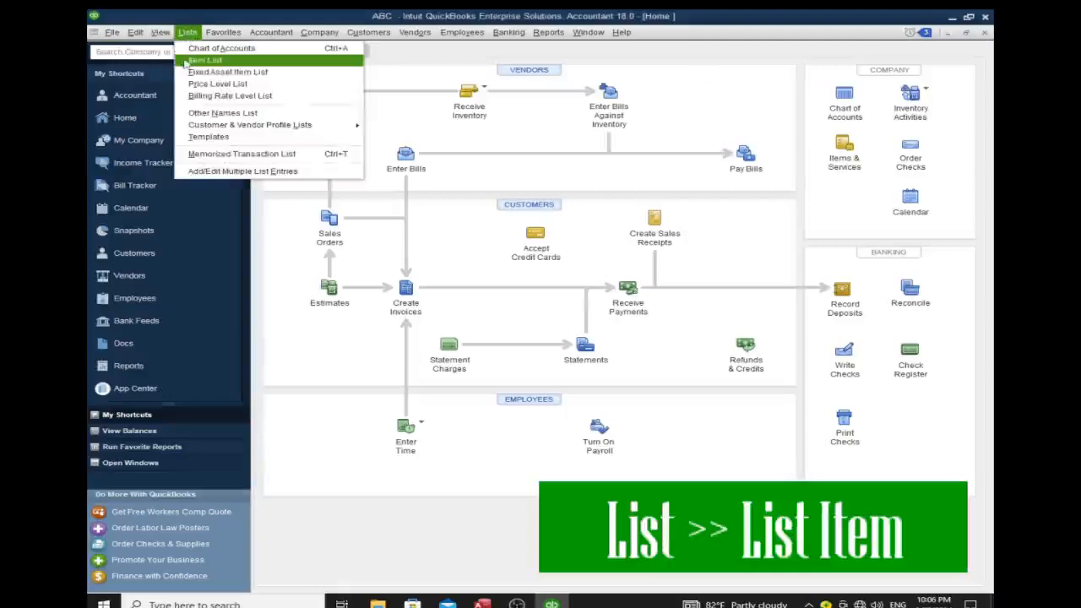
left_click(185, 63)
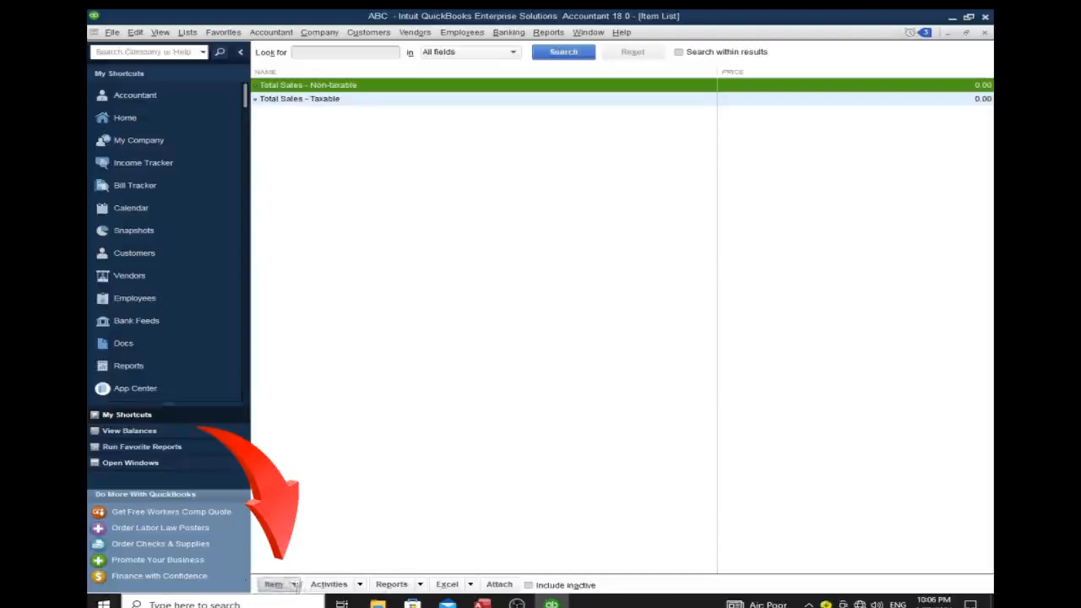
left_click(295, 588)
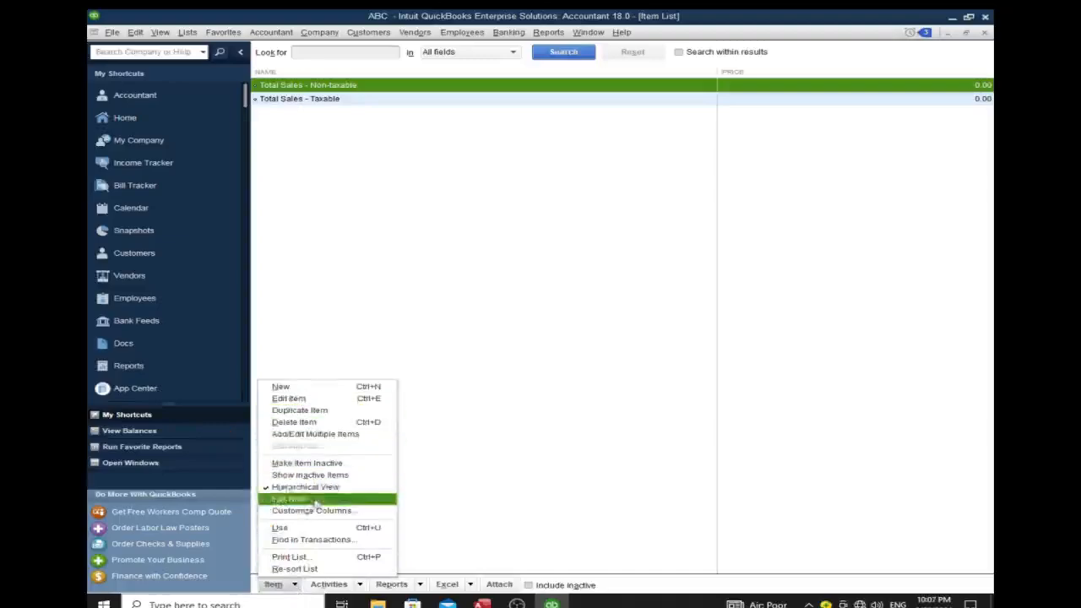
left_click(327, 387)
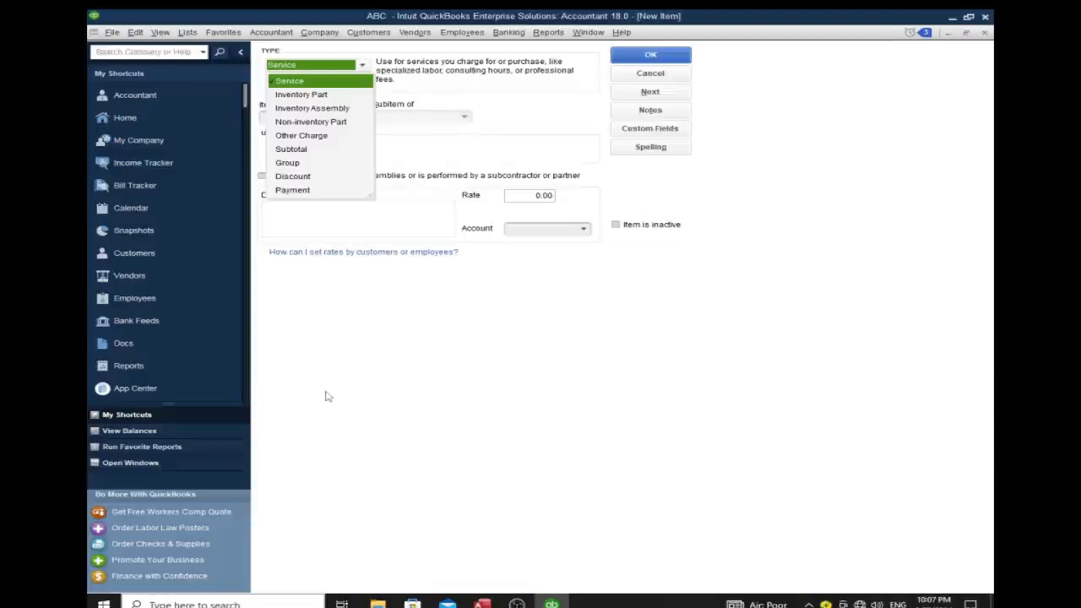
left_click(335, 95)
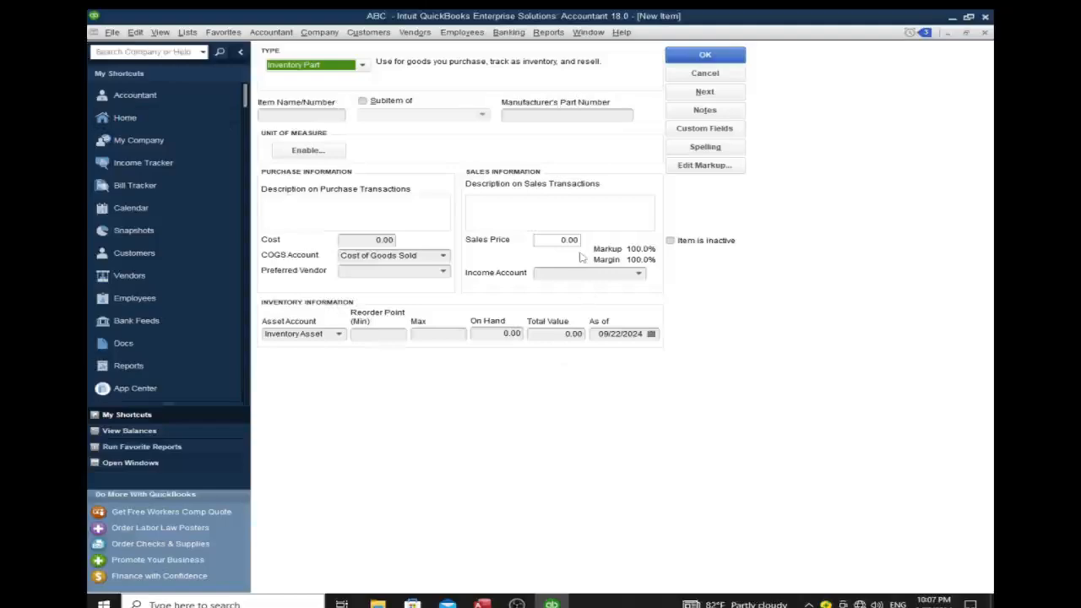
Step: Enter 1001 as the item number, and open the Unit of Measure setup and cancel it
left_click(334, 114)
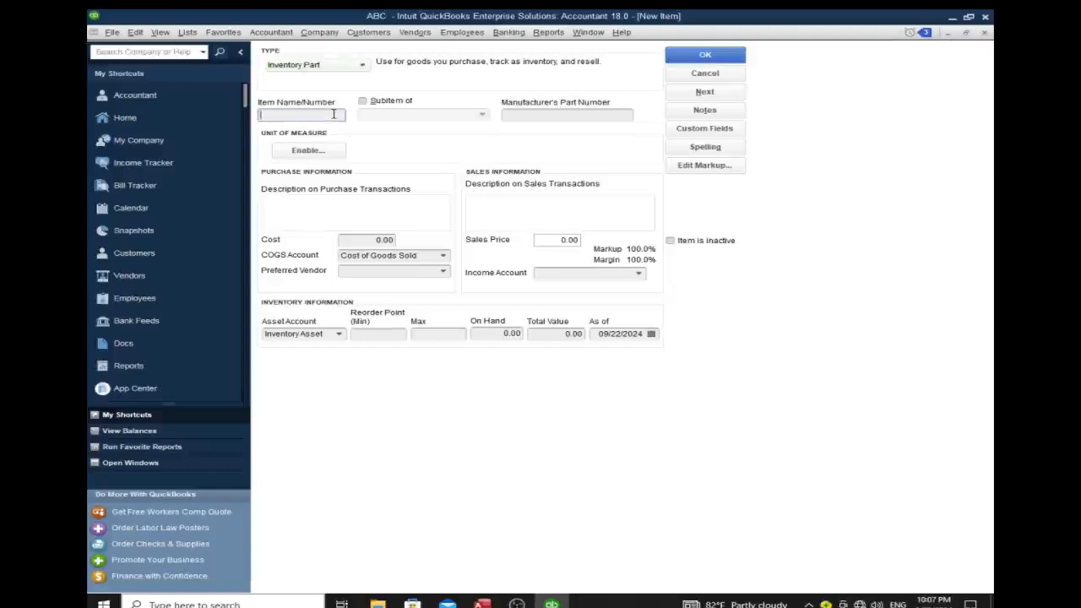
type("1001")
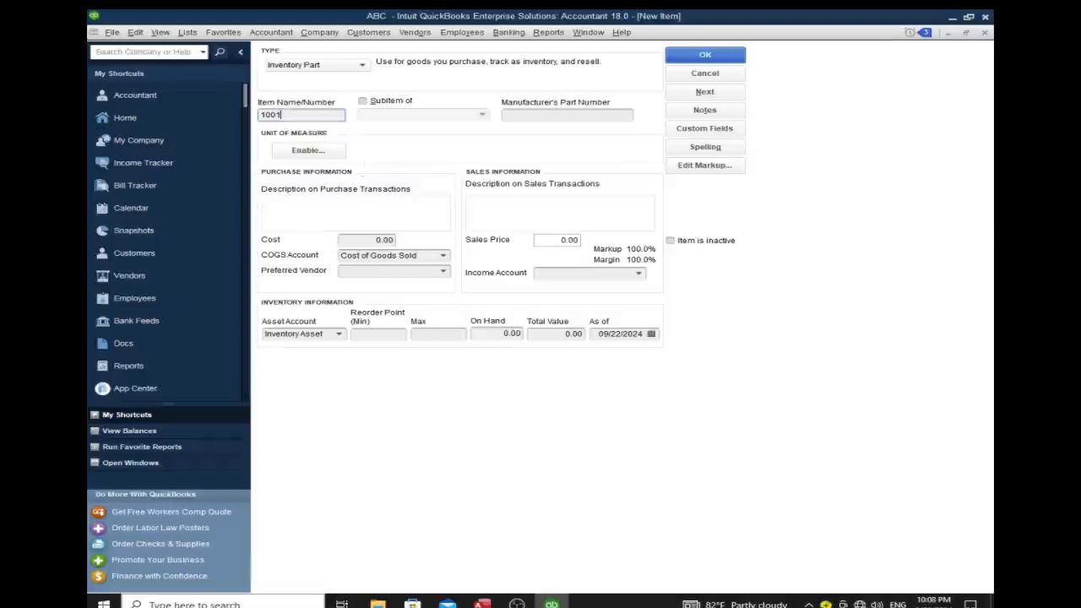
left_click(309, 151)
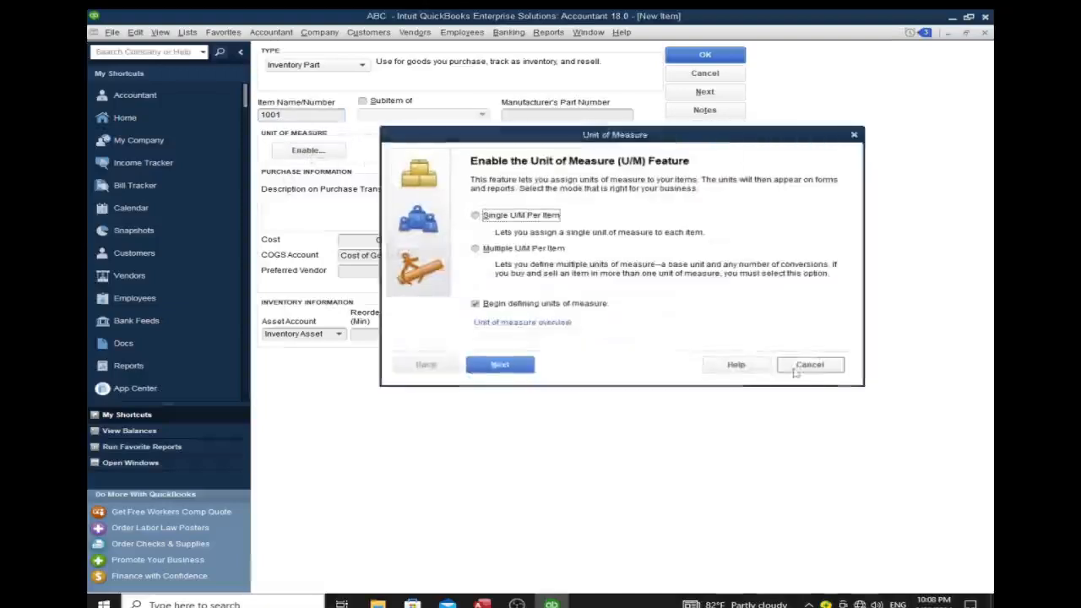
left_click(809, 365)
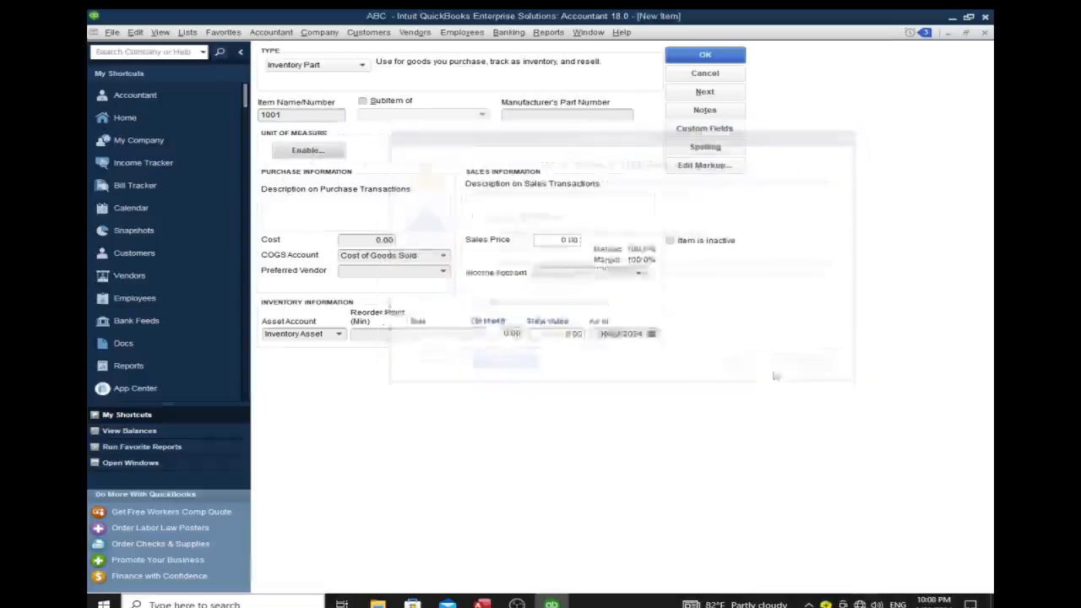
Step: Describe the item as "Shirt XL Purchase" on purchase transactions and "Shirt XL" on sales transactions
left_click(314, 200)
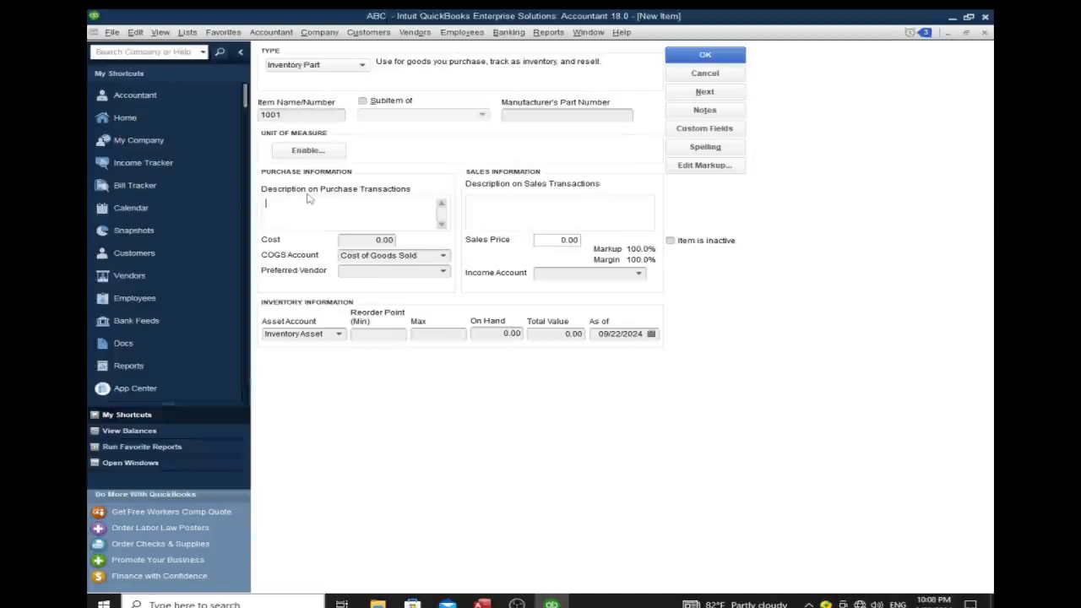
type("Shirt XL Purchase")
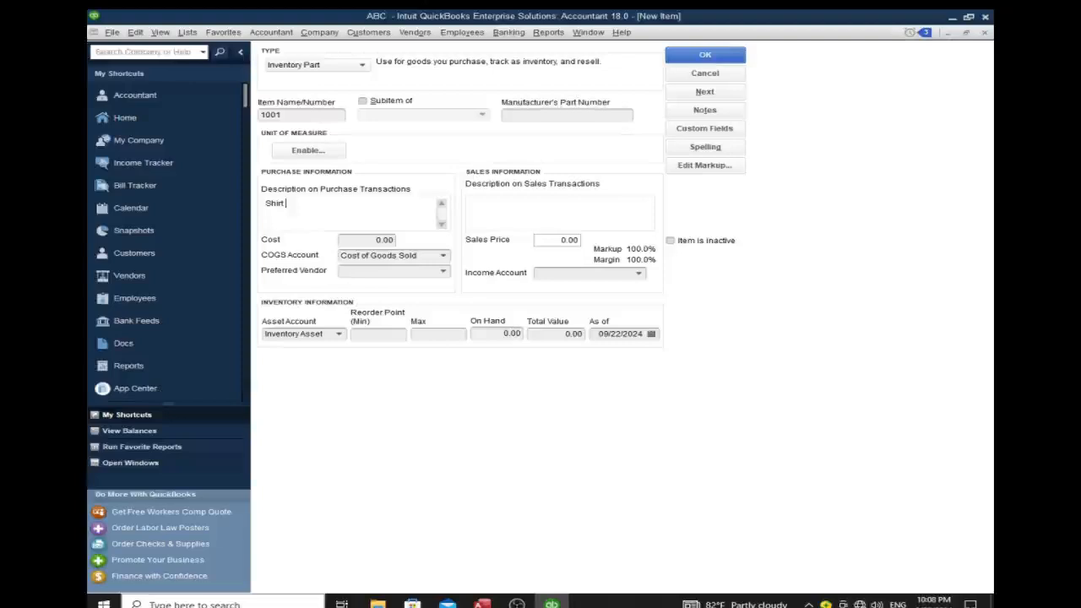
left_click(517, 204)
key("BackSpace")
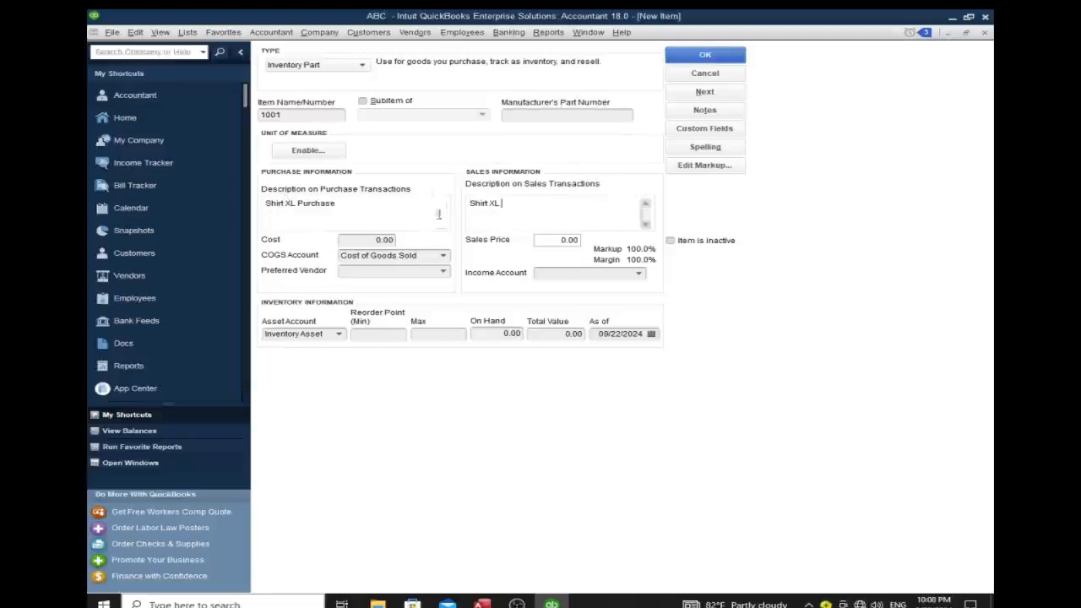
Step: Set the item's cost to 1250 and its sales price to 2500
left_click(354, 239)
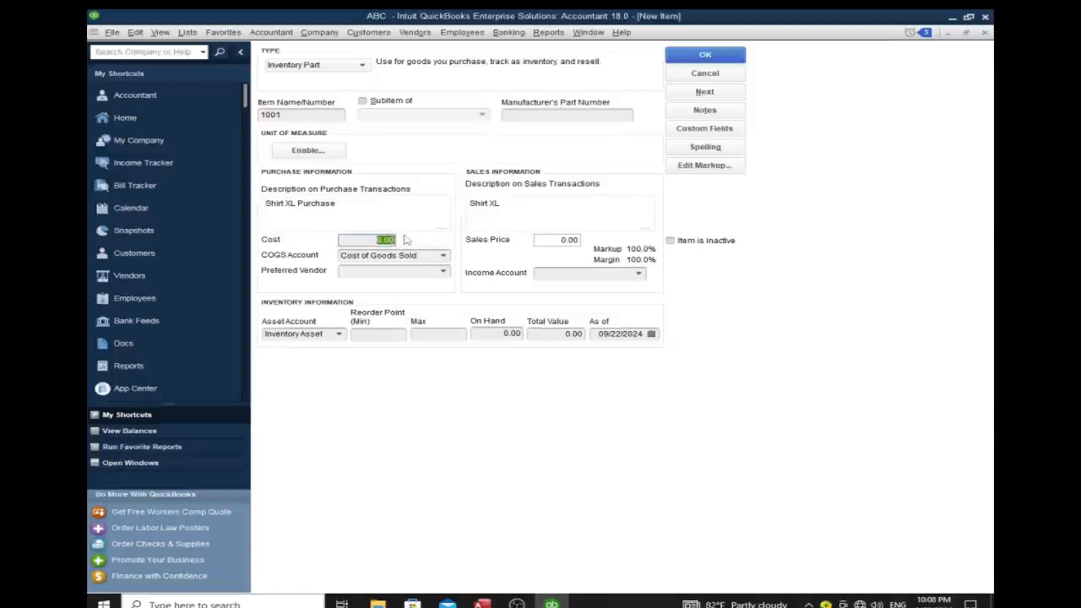
type("1250")
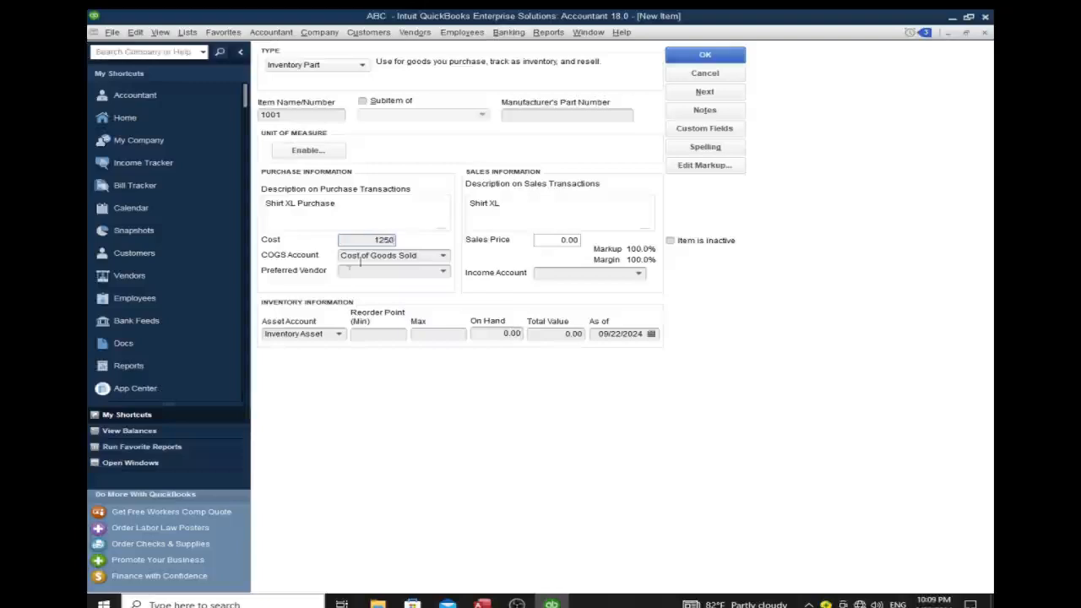
left_click(553, 239)
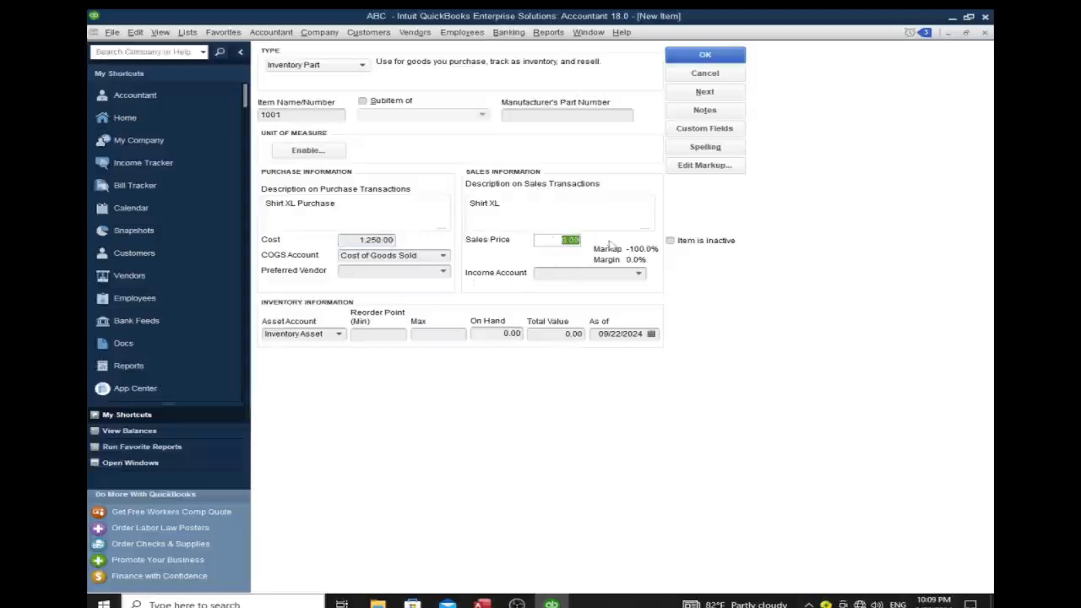
type("2500")
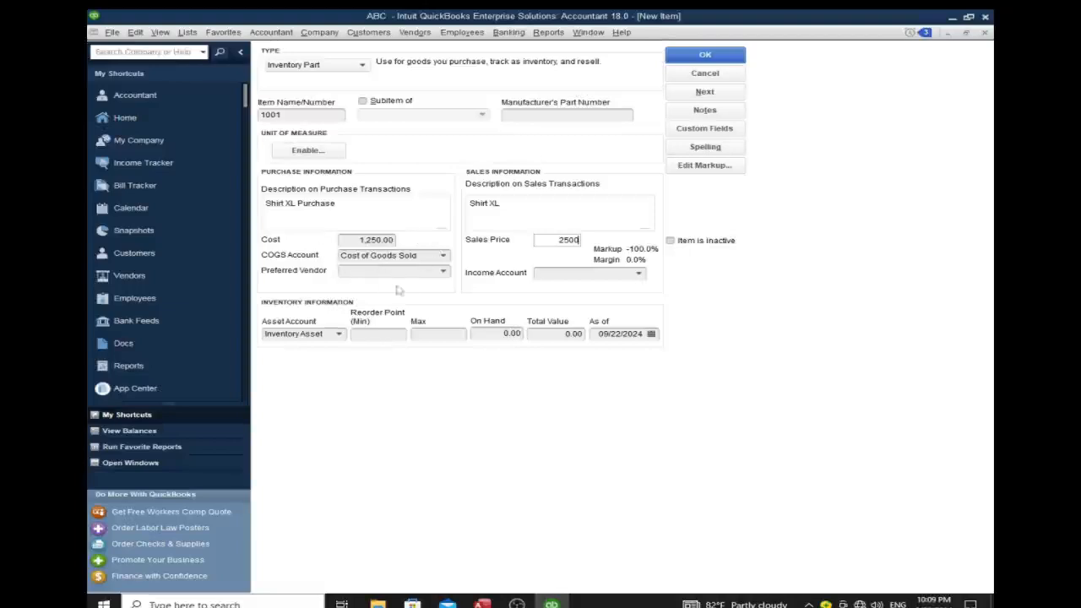
Step: Assign the third vendor in the list as preferred vendor and Merchandise Sales as the income account
left_click(443, 273)
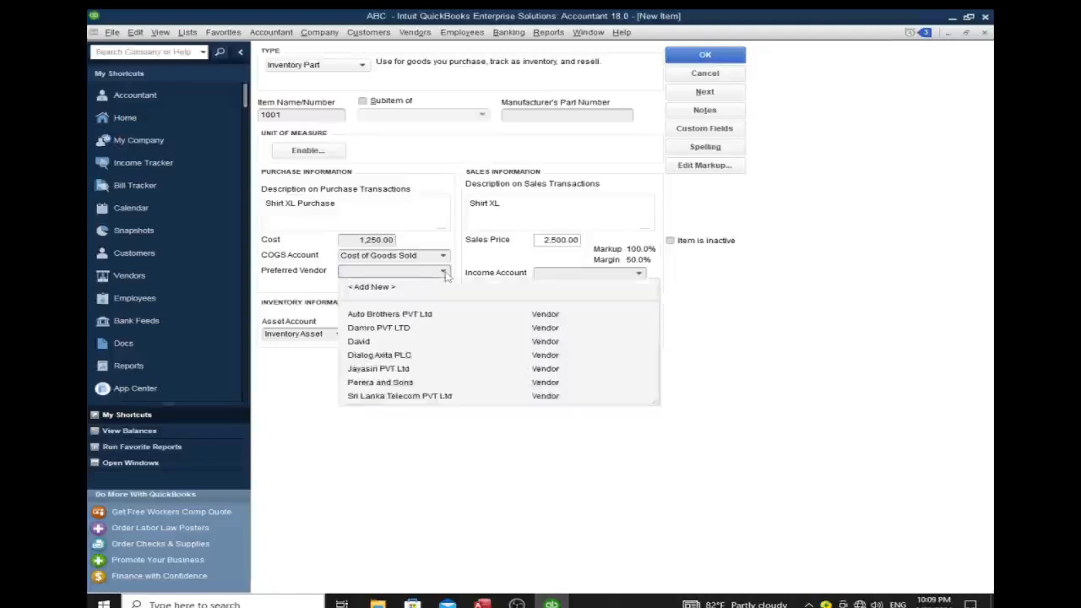
left_click(359, 342)
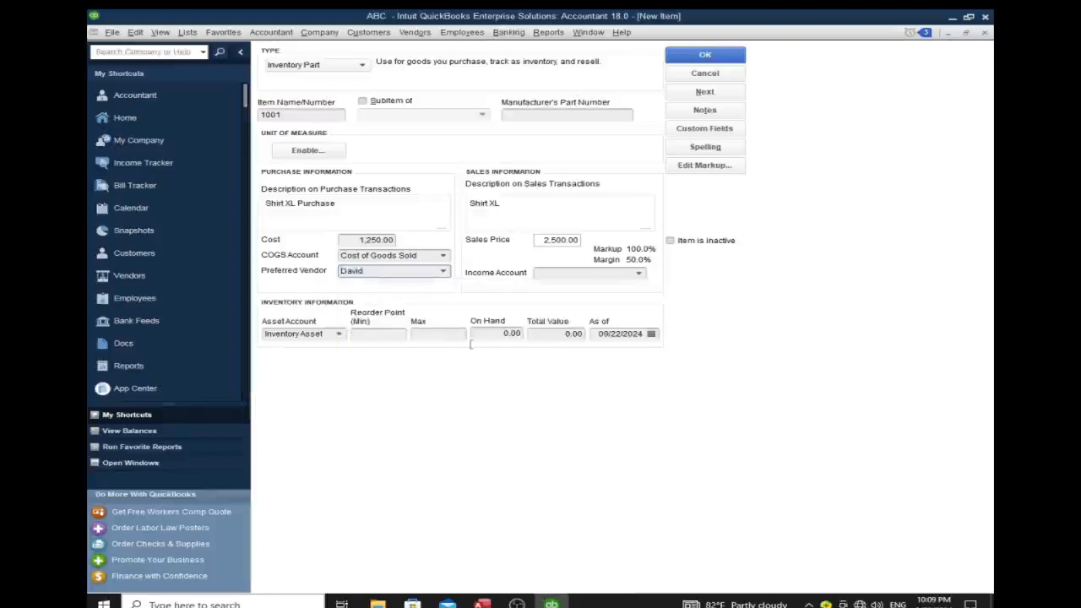
left_click(640, 276)
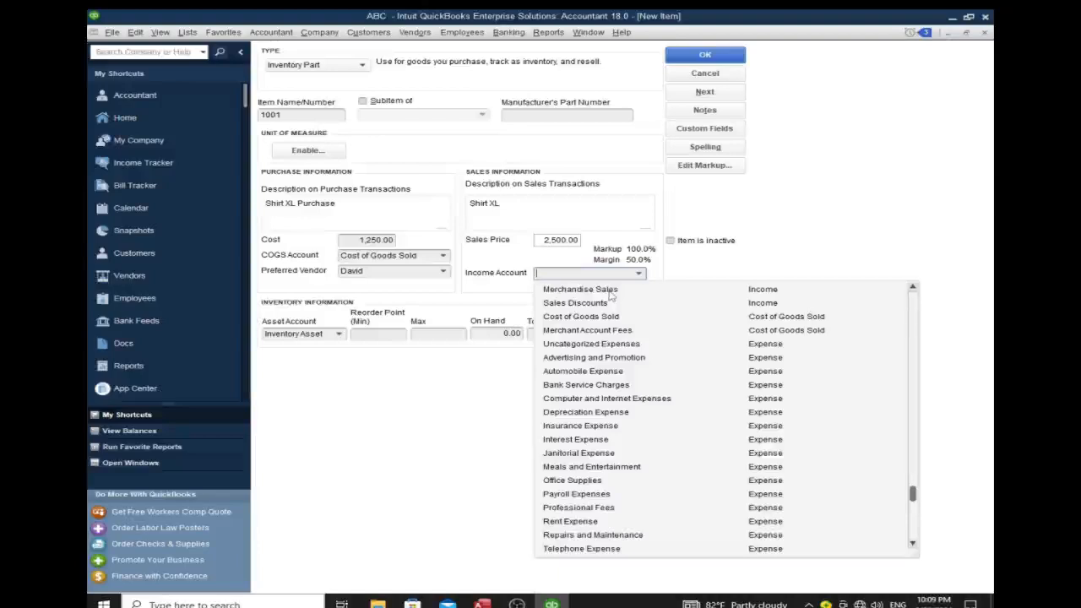
left_click(612, 293)
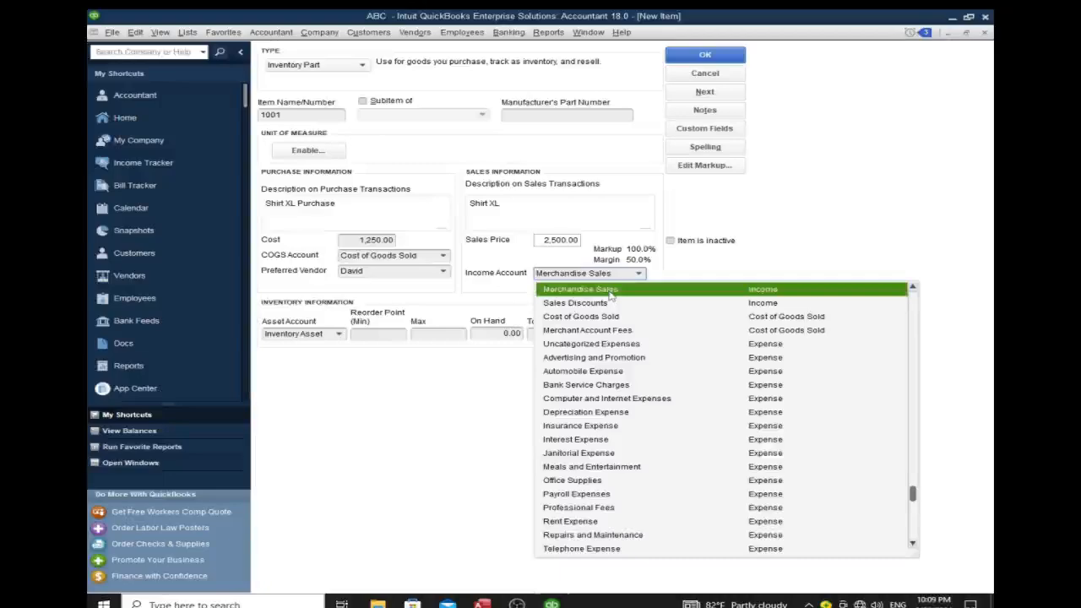
left_click(611, 292)
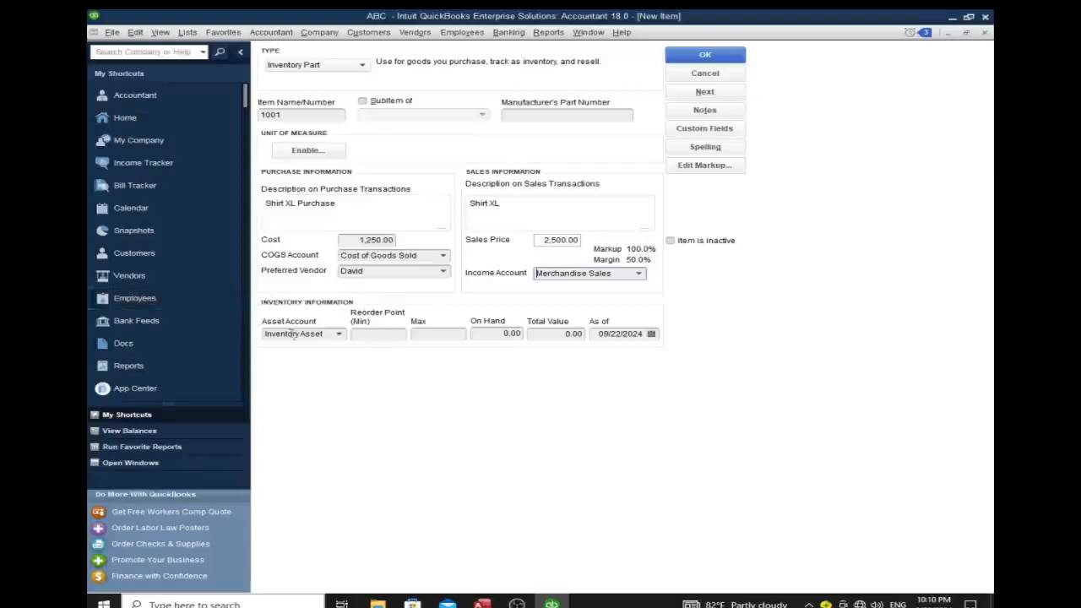
Step: Fill in the inventory levels with reorder point 15, maximum 70 and on-hand quantity 40
left_click(376, 335)
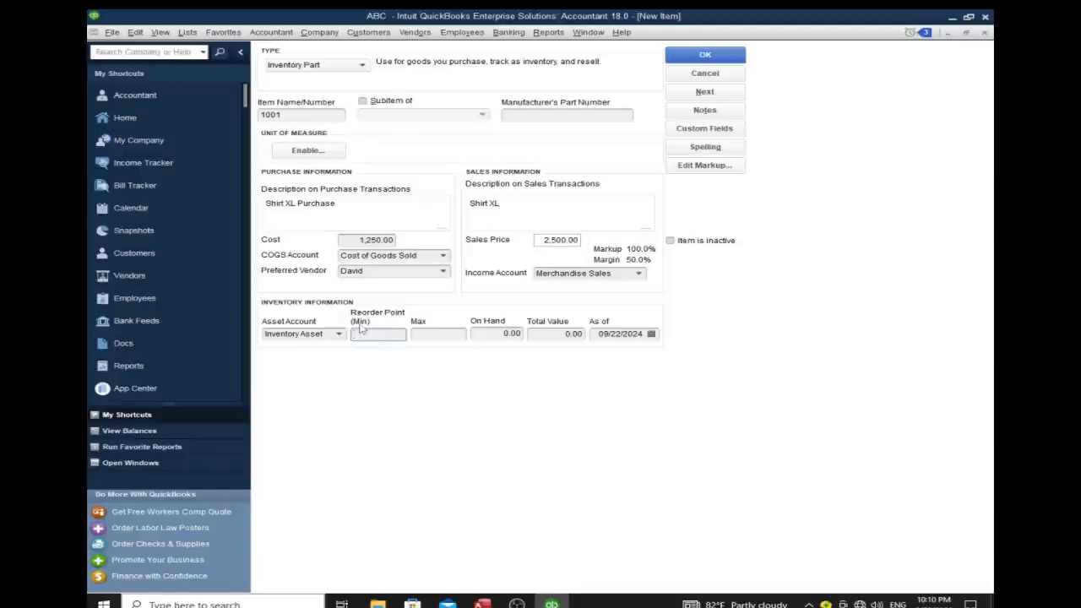
type("15")
left_click(429, 335)
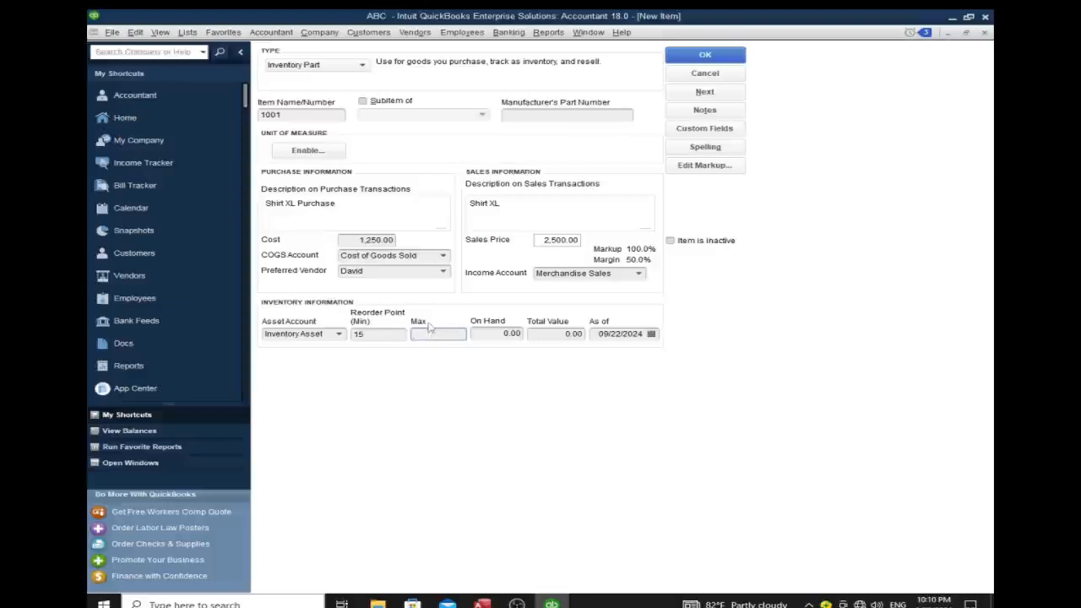
type("70")
key("Tab")
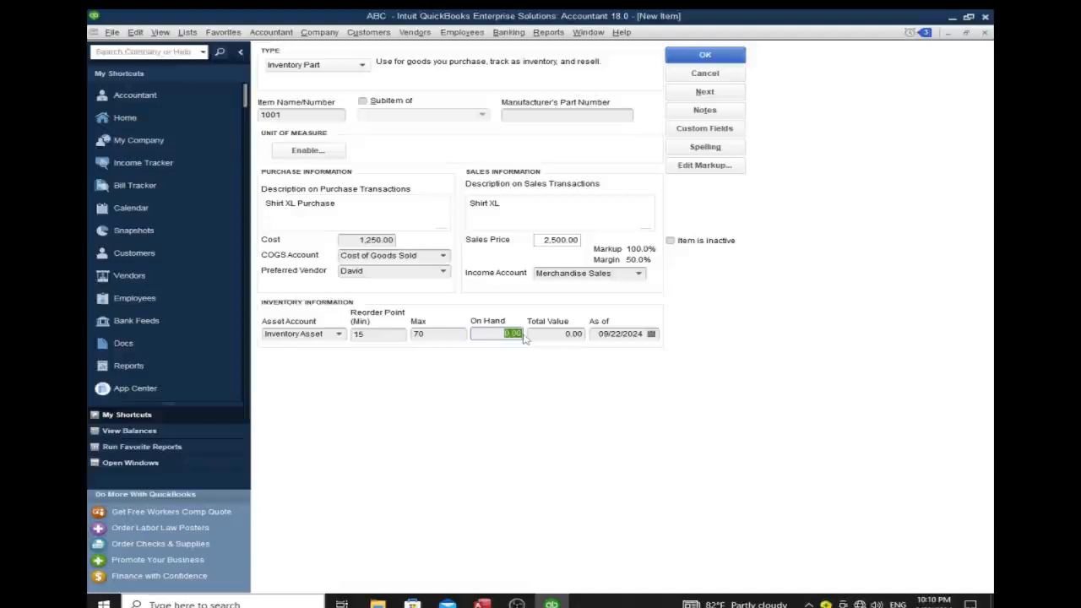
type("40")
key("Tab")
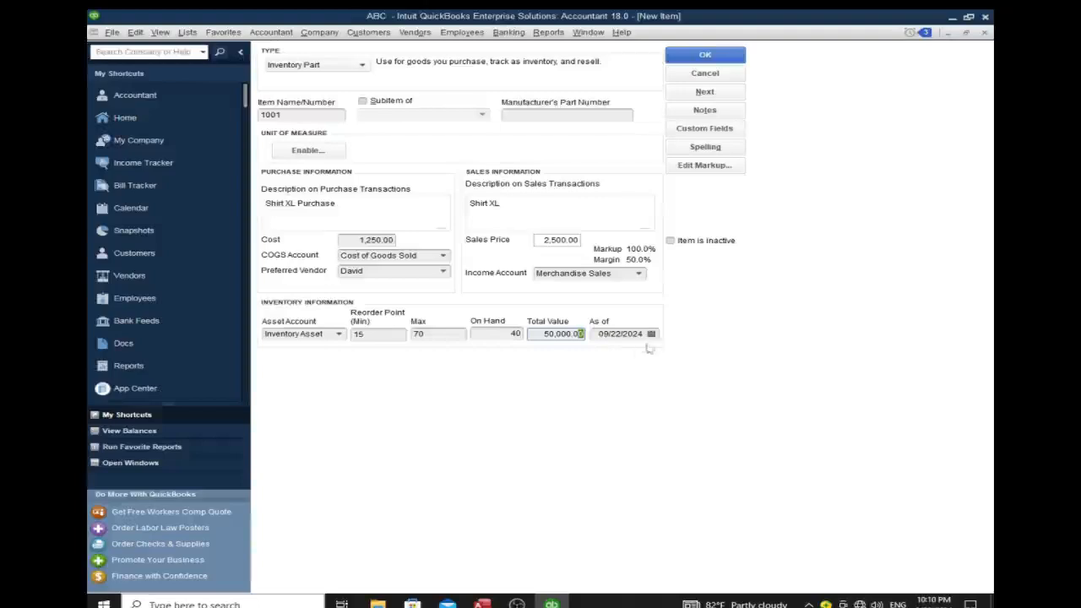
Step: Date the opening stock 09/01/2024 and save the item, ignoring all spelling flags for "XL"
left_click(652, 334)
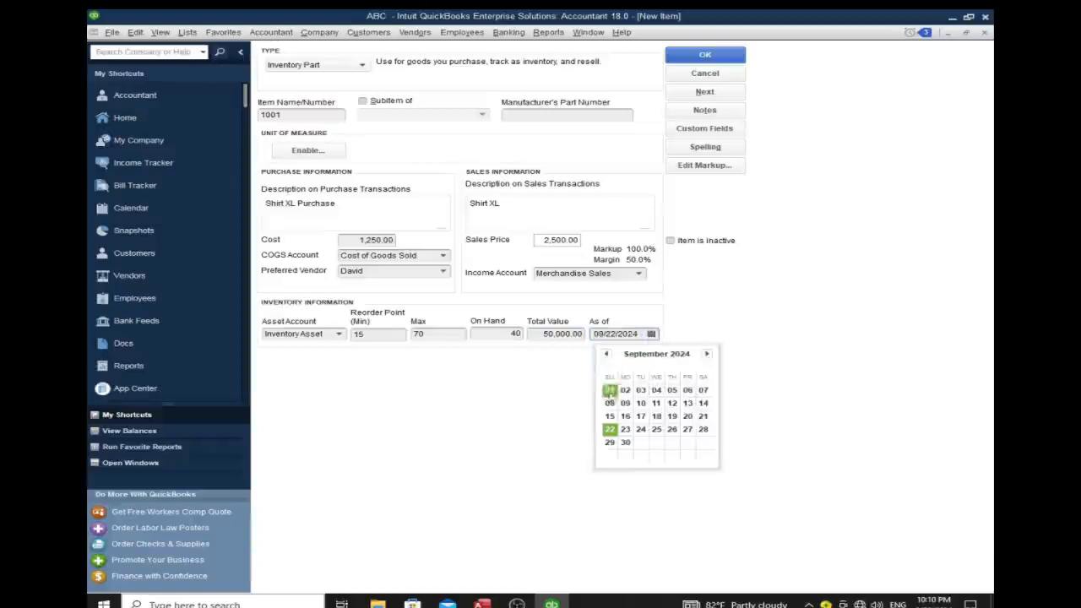
left_click(611, 392)
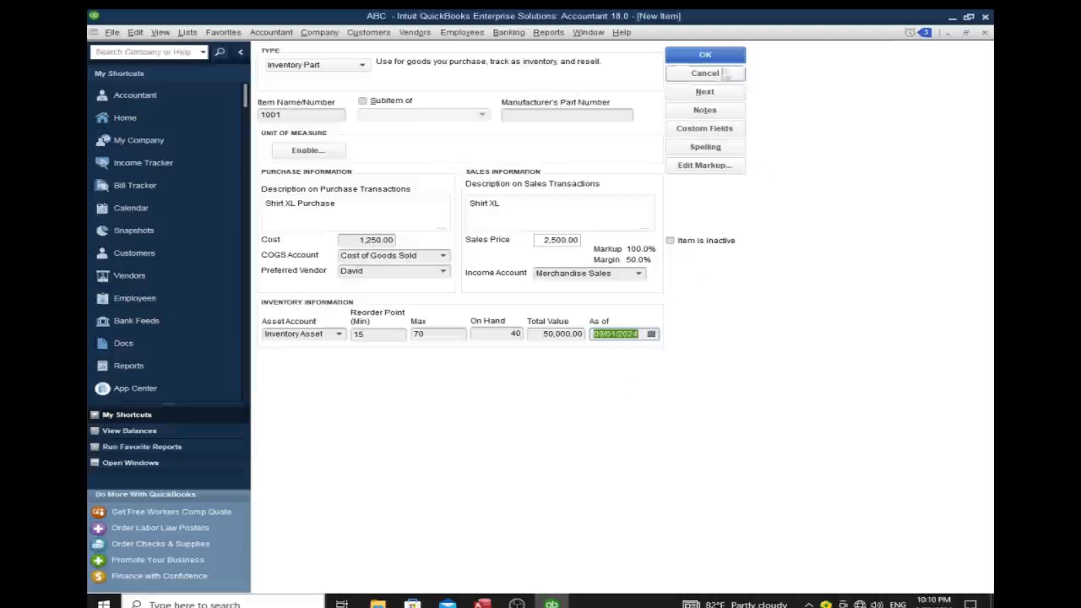
left_click(722, 59)
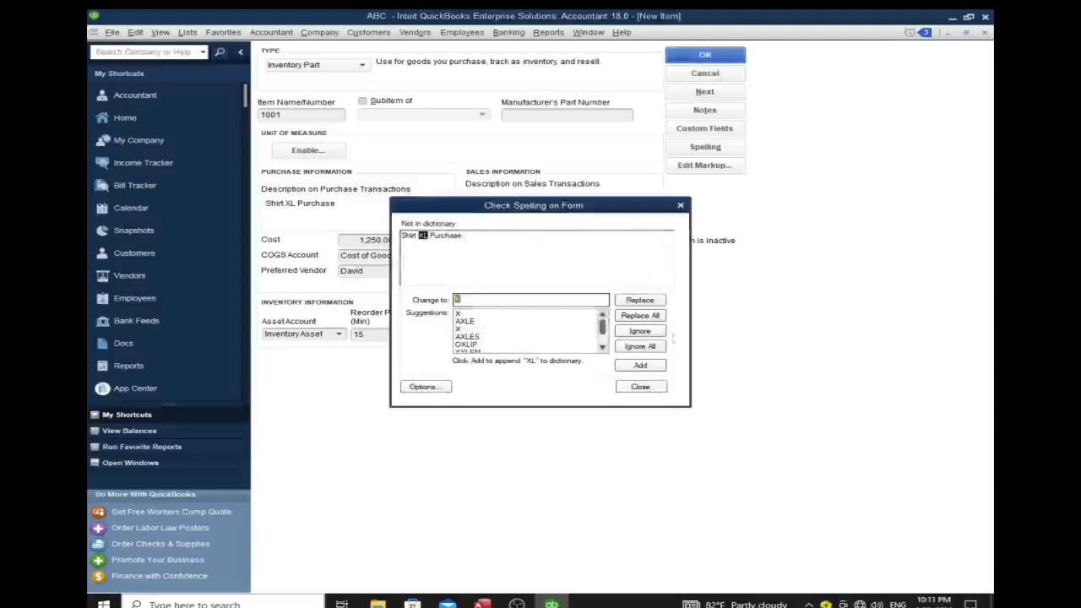
left_click(659, 347)
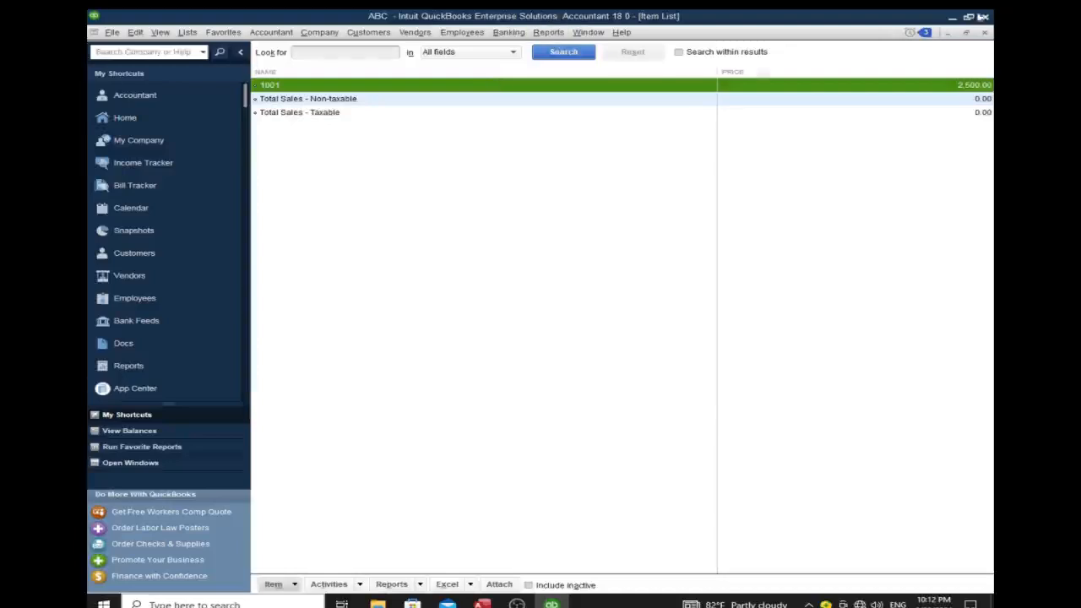
Step: Close the Item List, reopen it to check the saved item 1001, and close it again
left_click(985, 32)
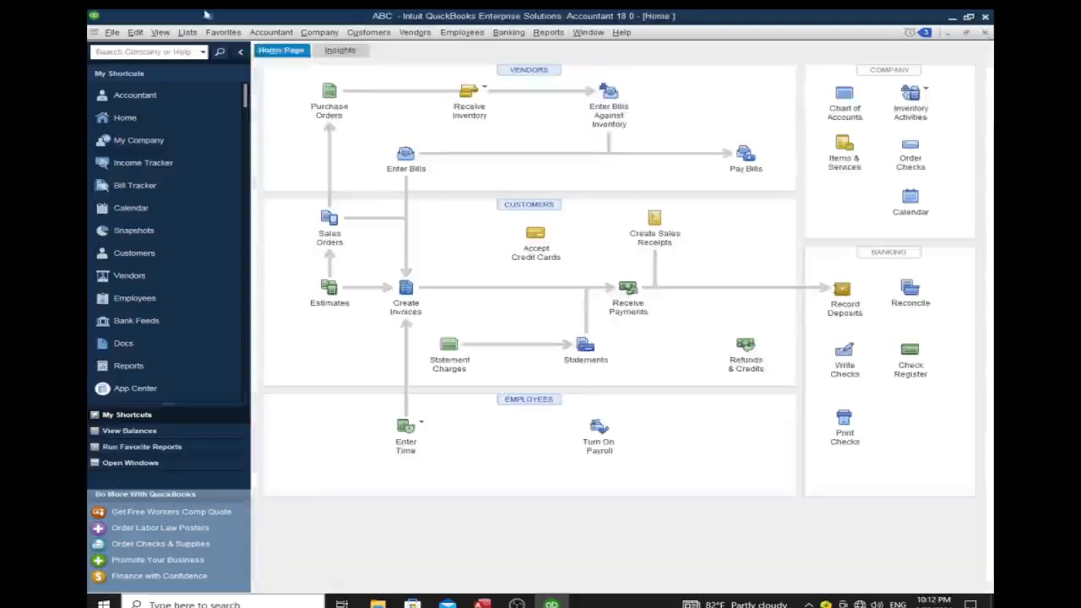
left_click(188, 32)
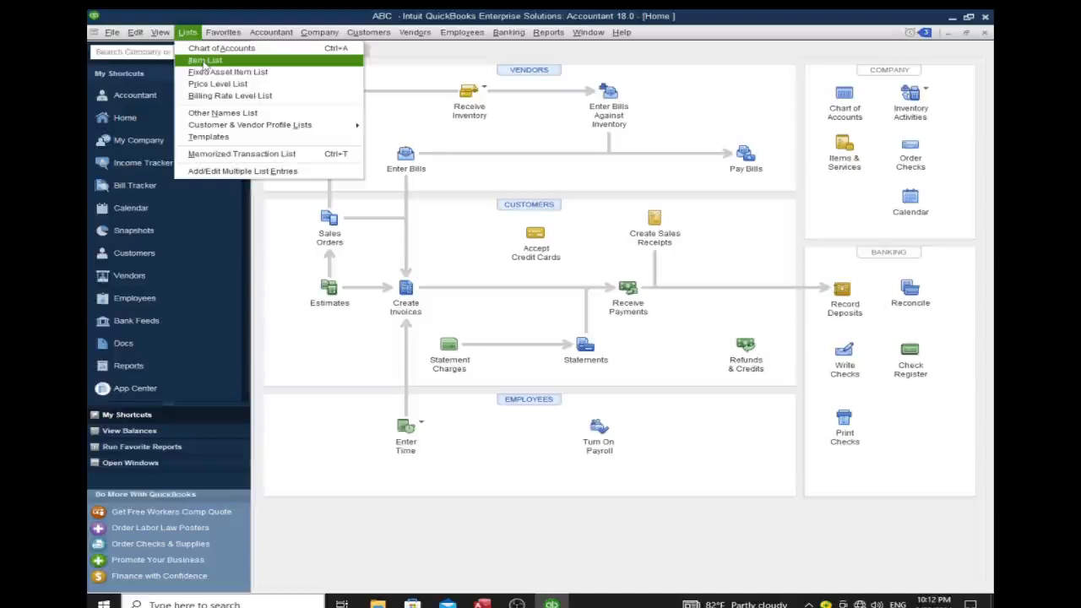
left_click(204, 61)
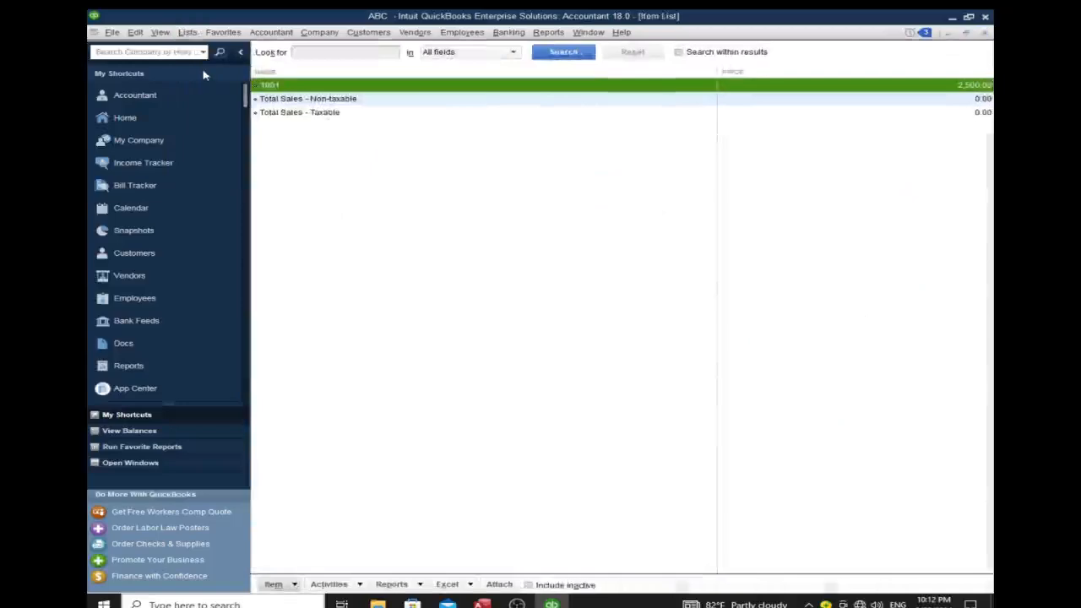
left_click(457, 202)
key("Escape")
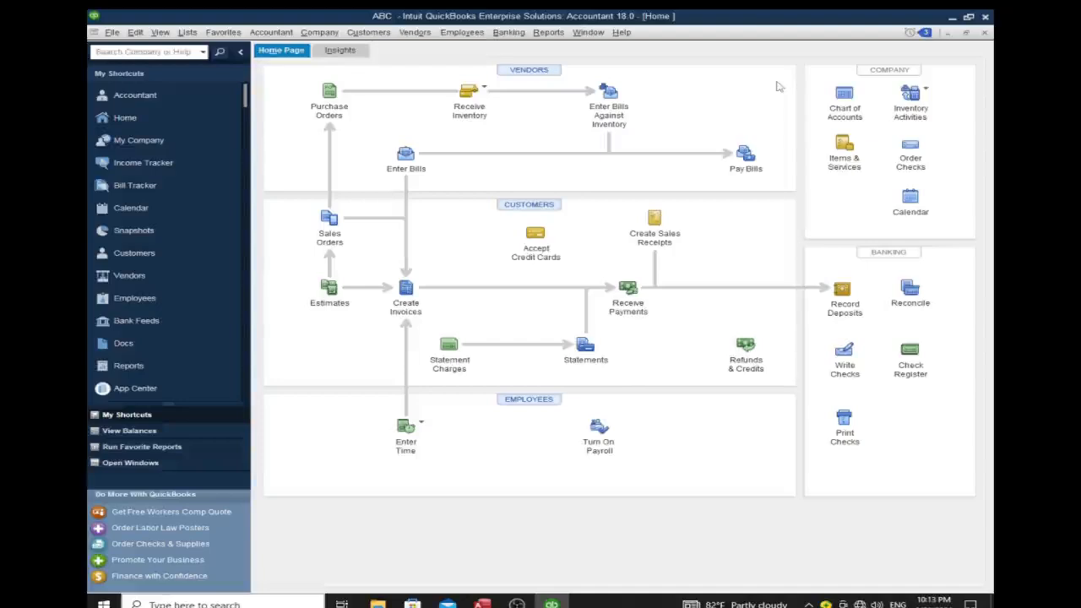
Step: Reopen the Item List and run the Item Listing report to review item 1001's cost, price and quantity on hand
left_click(188, 33)
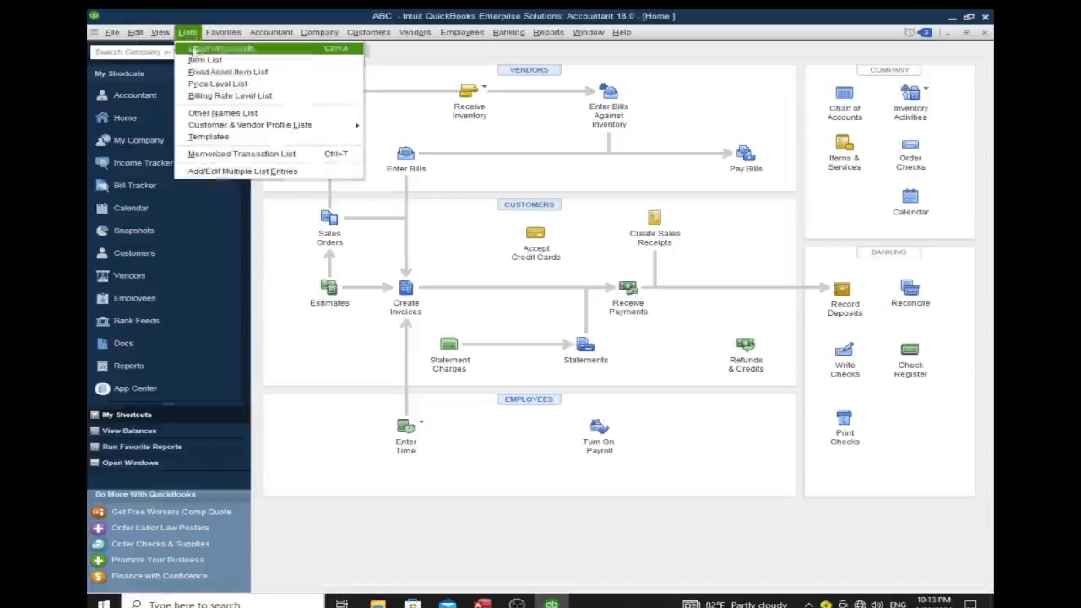
left_click(196, 61)
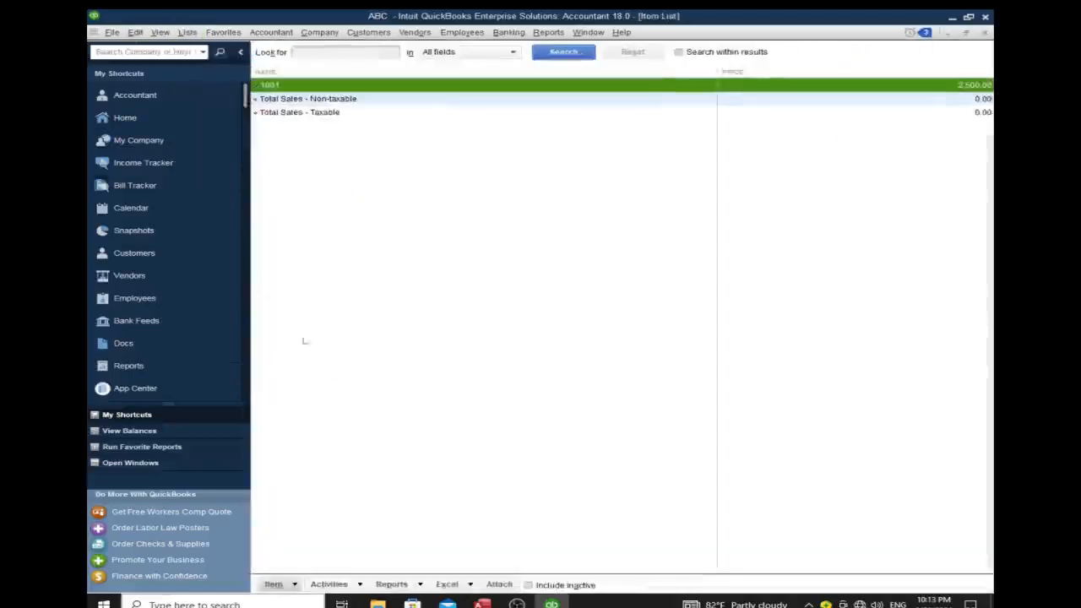
left_click(420, 584)
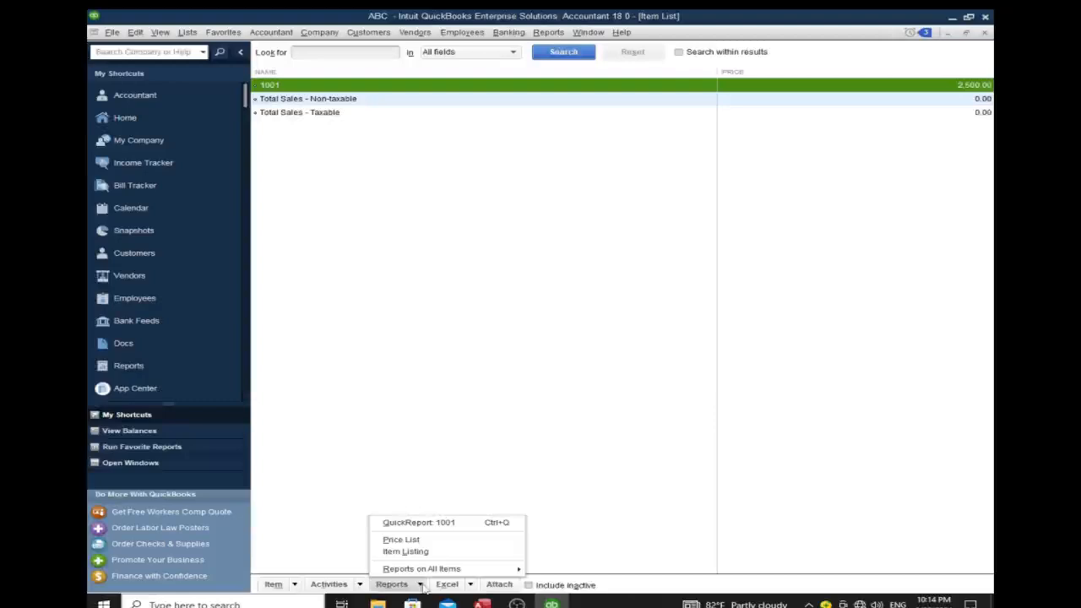
left_click(417, 551)
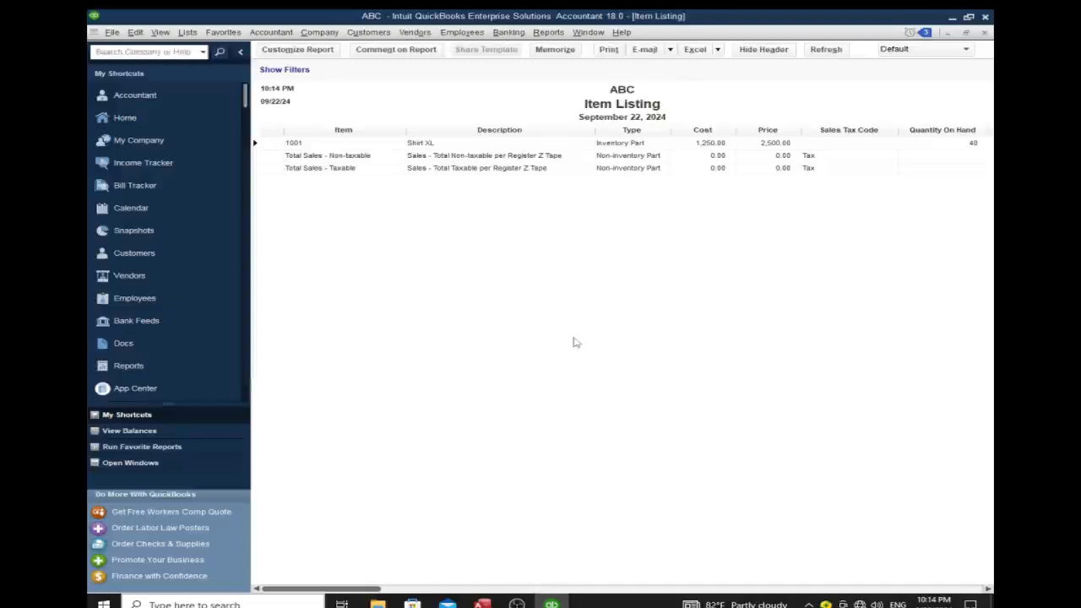
Step: Run the Inventory Valuation Summary report to review the stock value, and close both reports and the Item List
left_click(544, 33)
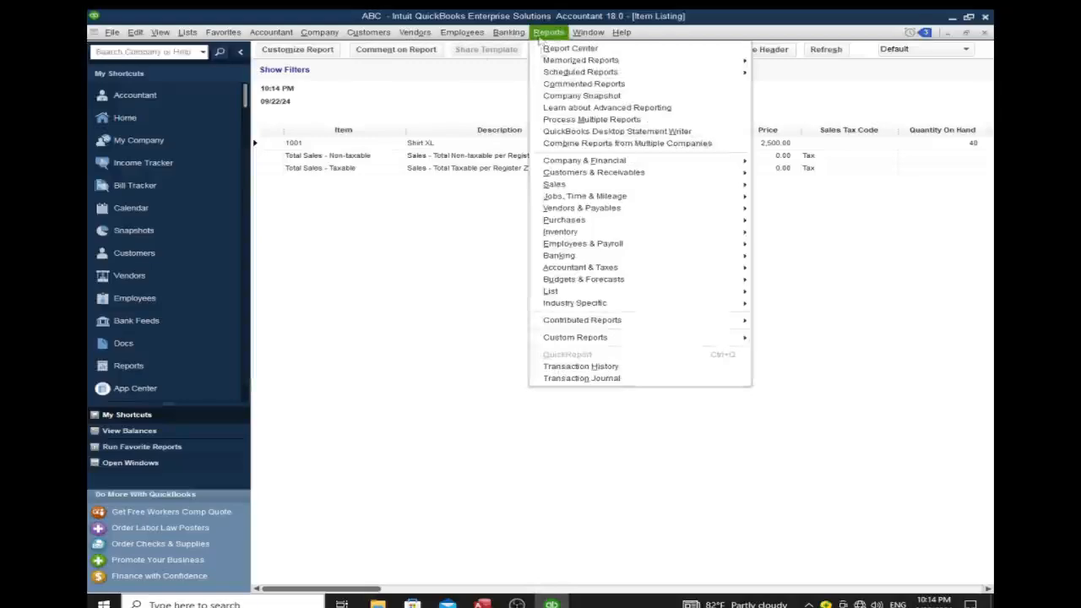
mouse_move(568, 166)
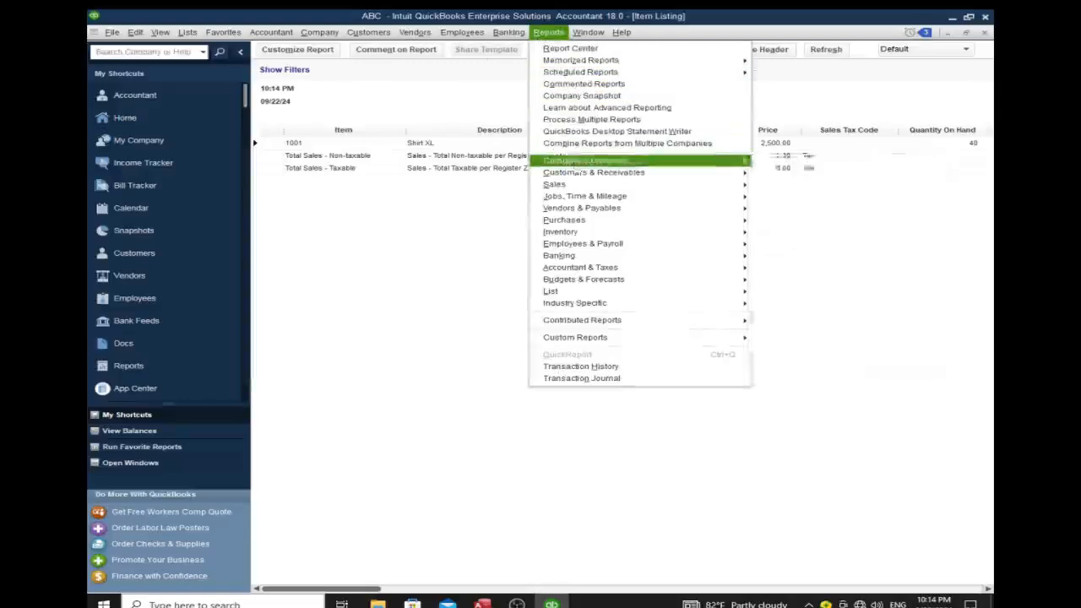
mouse_move(639, 235)
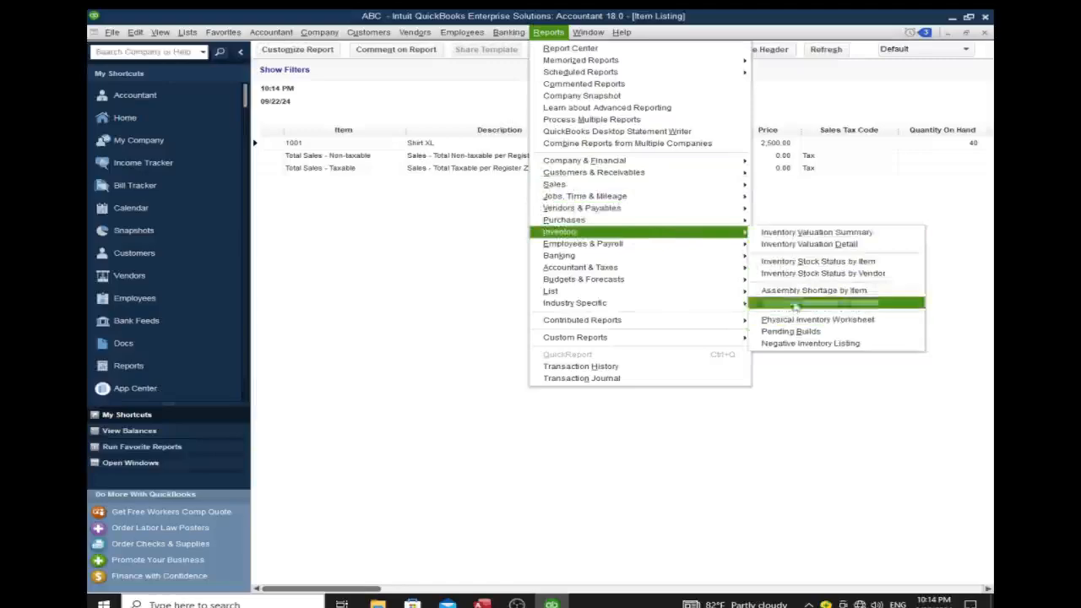
left_click(805, 236)
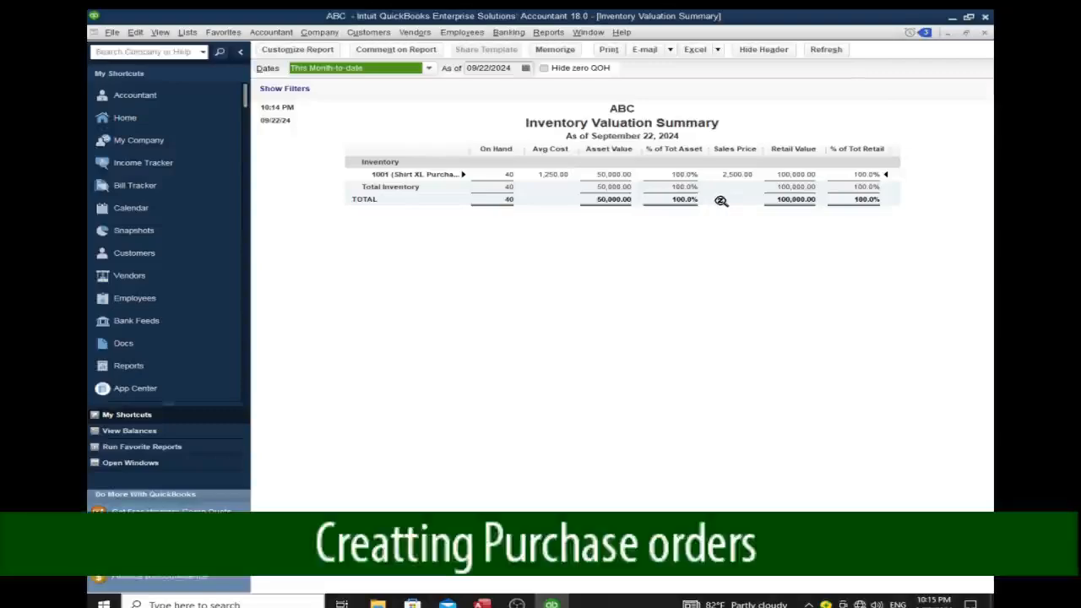
left_click(984, 35)
left_click(985, 35)
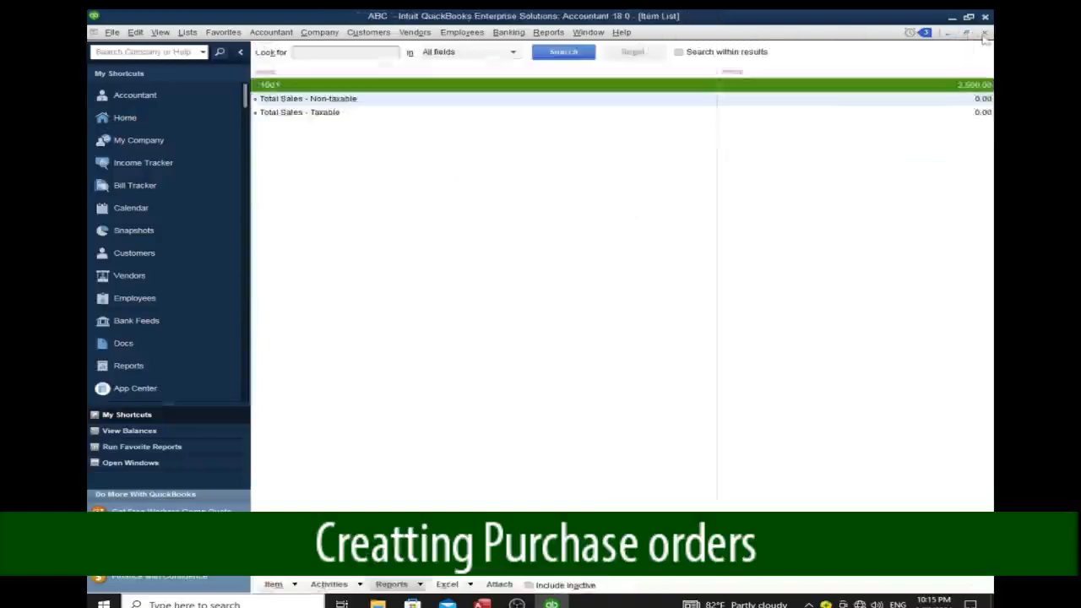
left_click(985, 35)
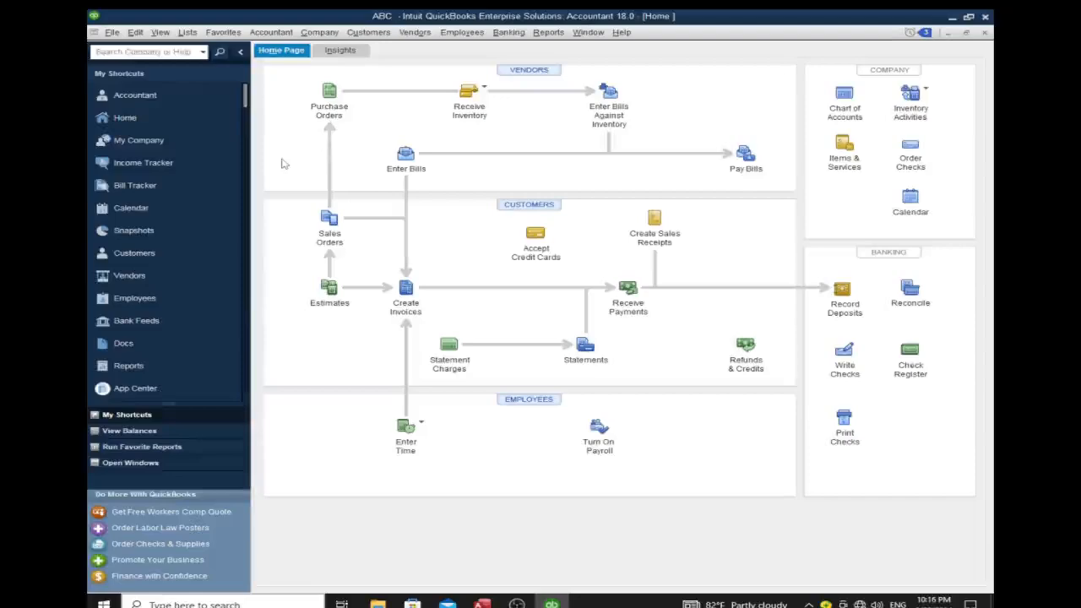
Step: Start a new purchase order for the third vendor in the vendor list
left_click(427, 34)
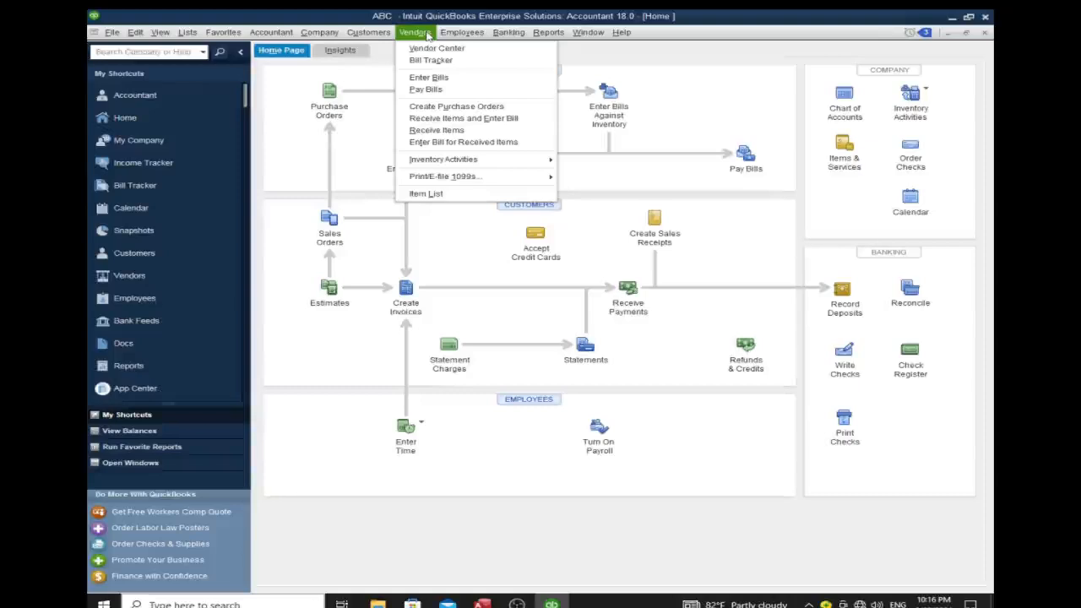
left_click(440, 110)
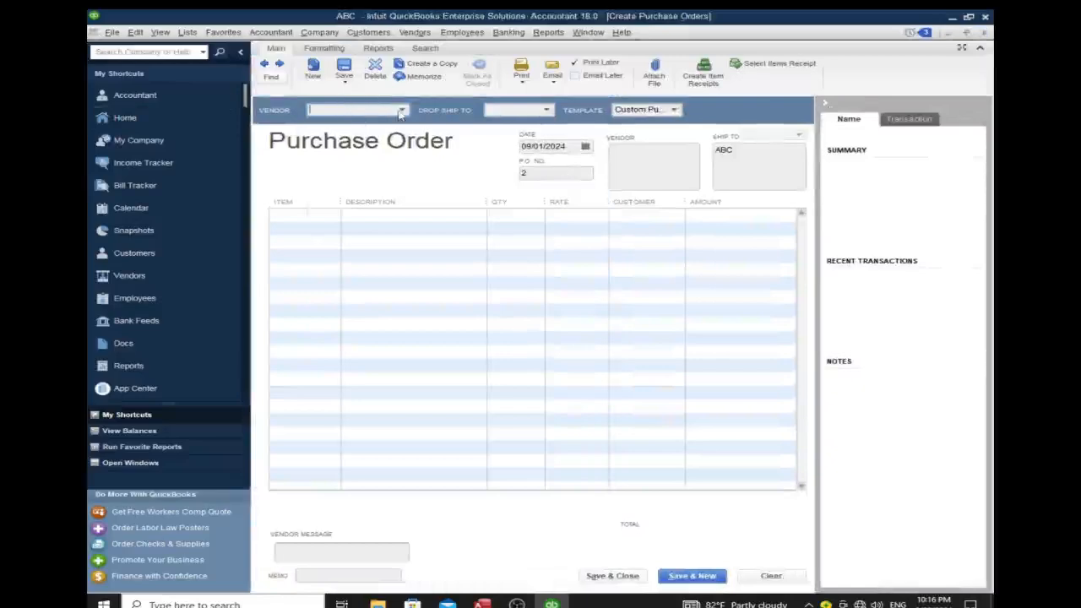
left_click(401, 111)
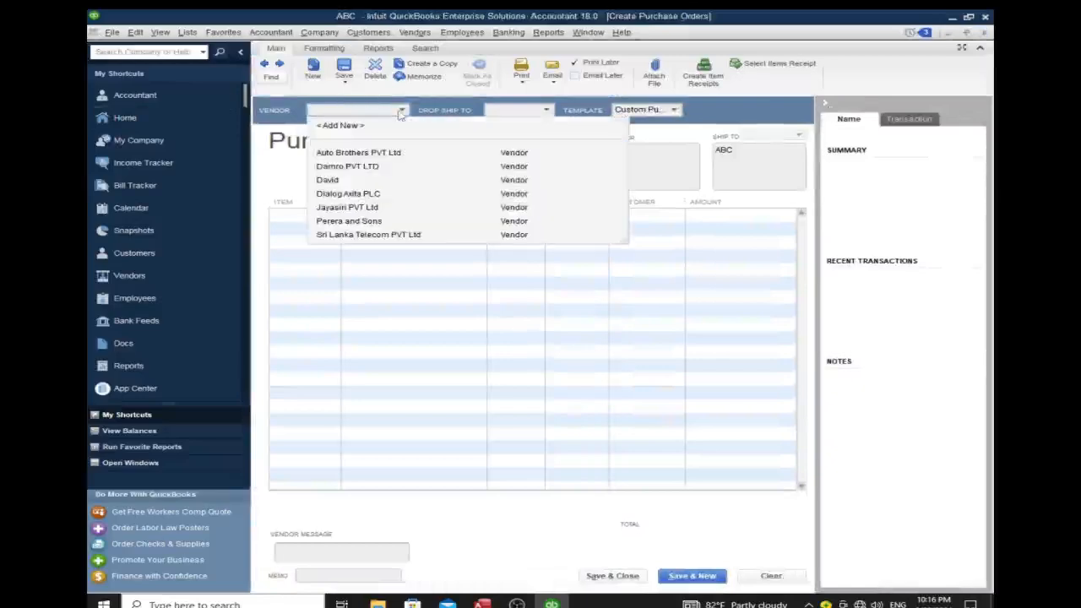
left_click(327, 180)
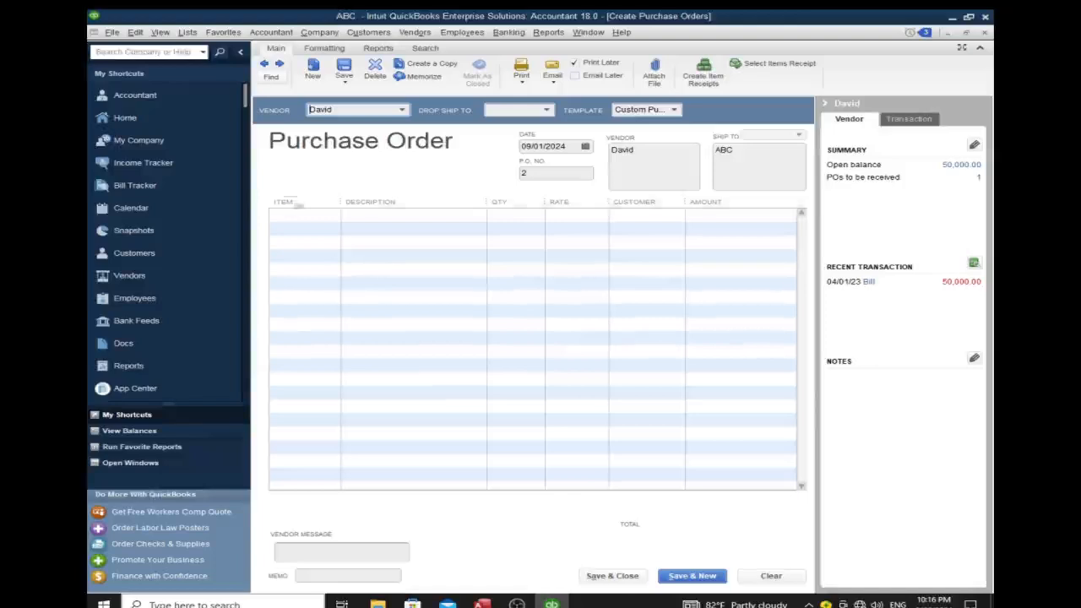
Step: Add item 1001 to the purchase order's first line with a quantity of 10
left_click(317, 217)
left_click(334, 216)
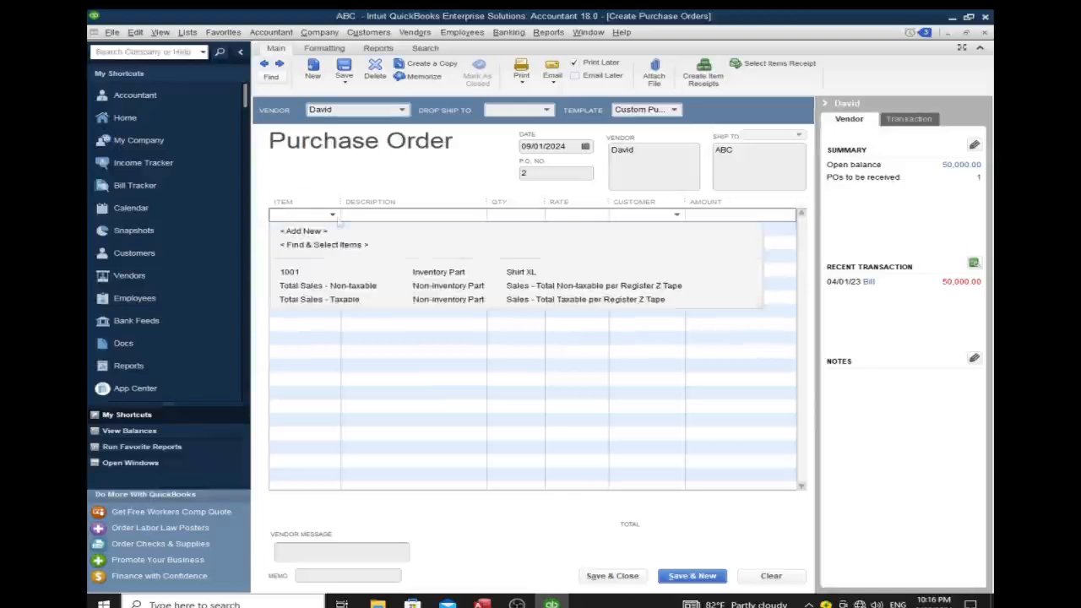
left_click(293, 274)
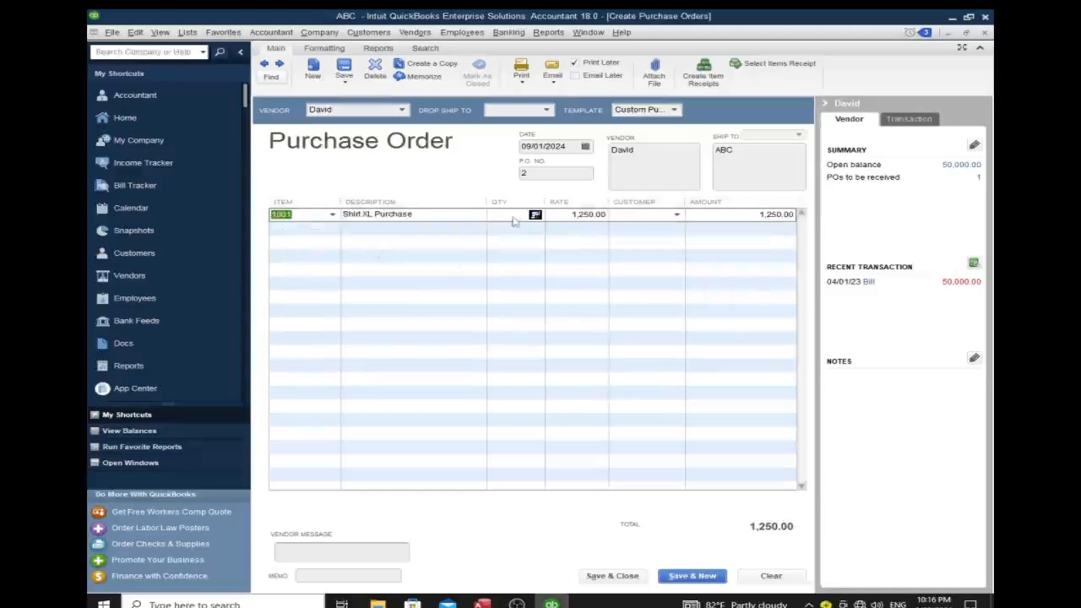
left_click(508, 216)
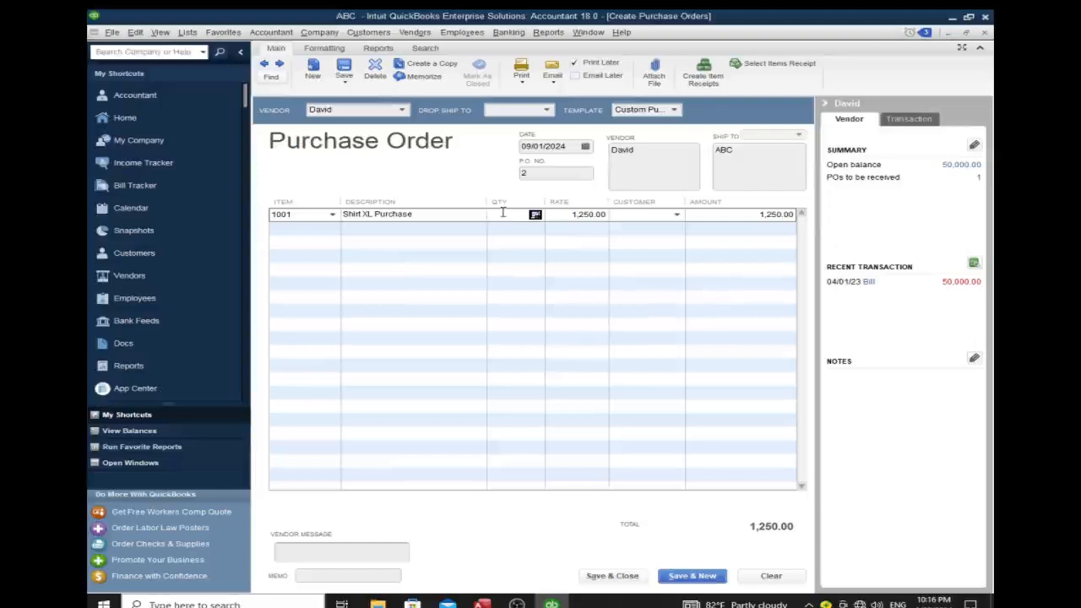
type("10")
key("Tab")
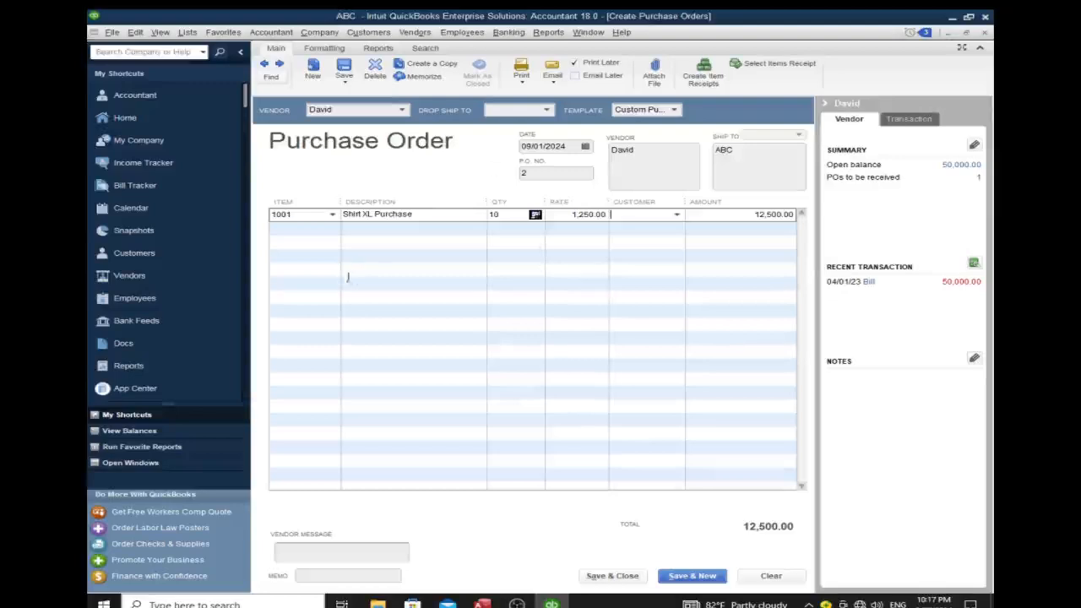
Step: Check the items offered for the second line, leave that line empty, and save and close the purchase order
left_click(316, 233)
left_click(334, 232)
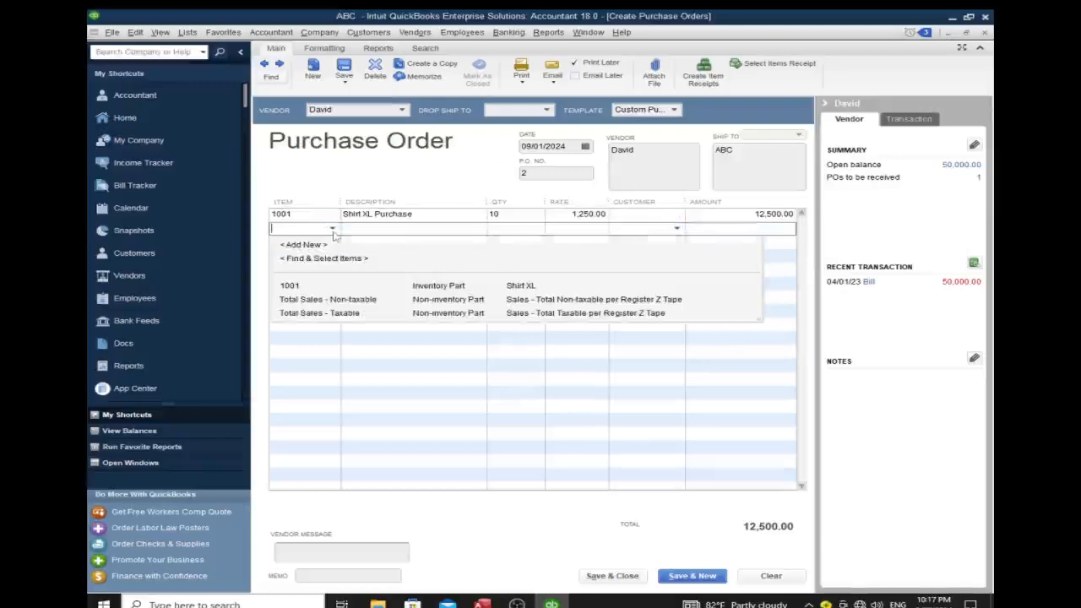
left_click(335, 194)
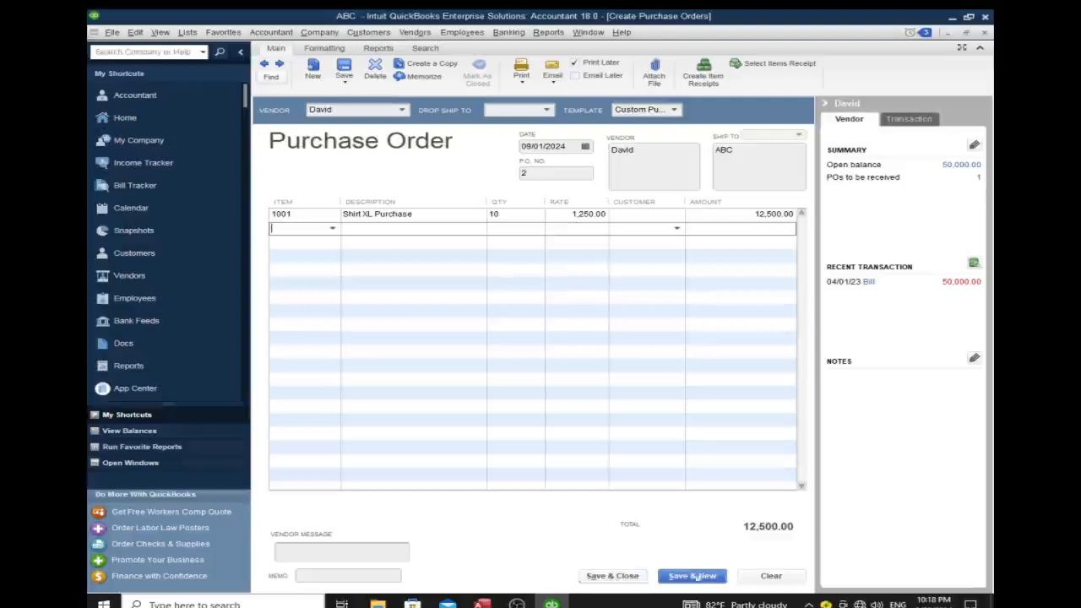
left_click(611, 576)
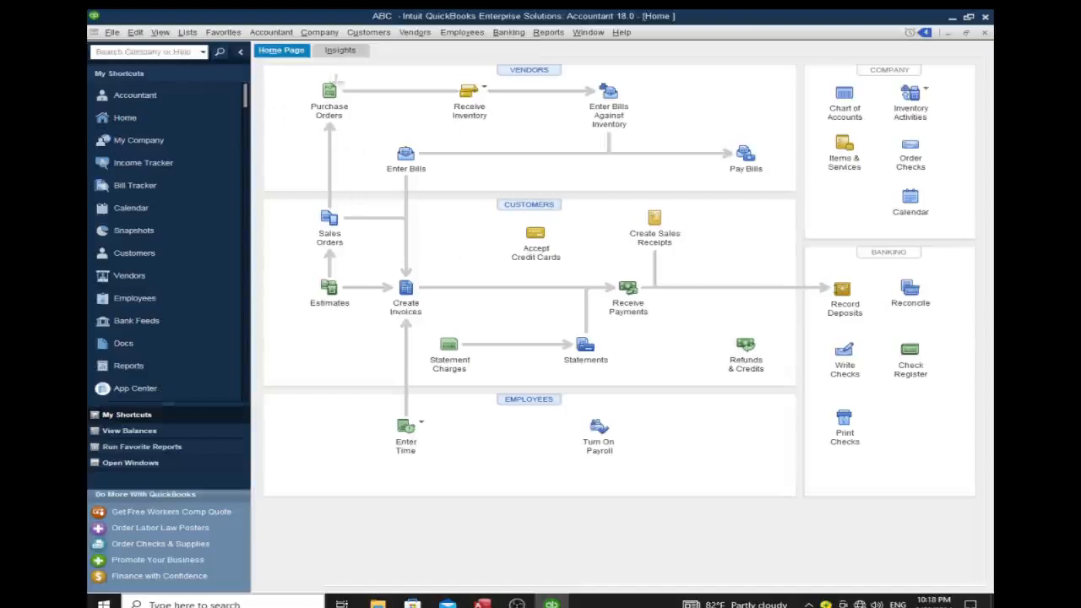
Step: Start an item receipt for inventory received without a bill and choose the same vendor as on the purchase order
left_click(430, 35)
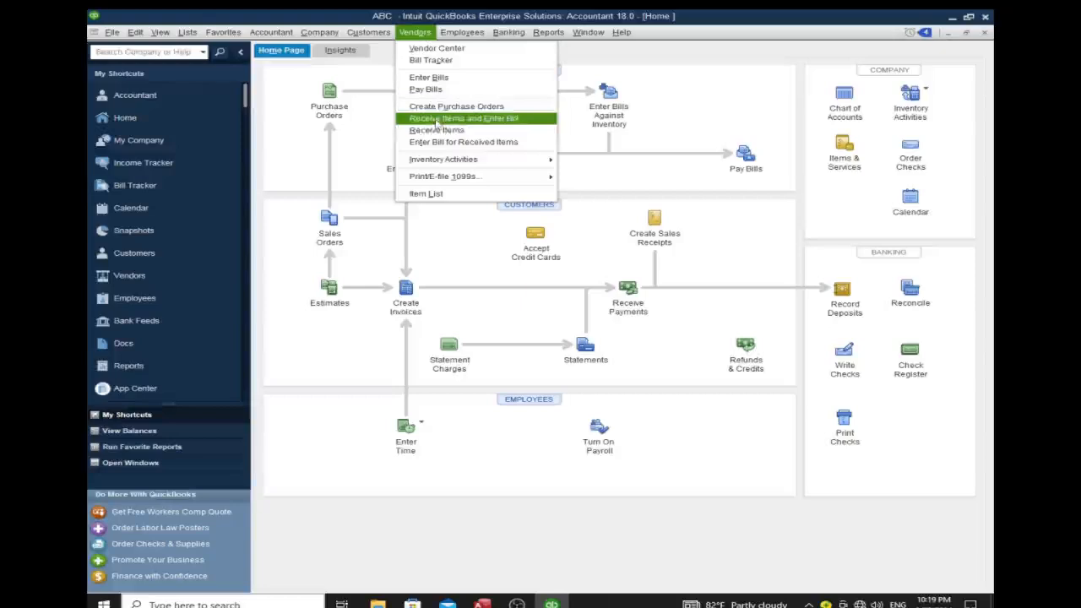
left_click(369, 77)
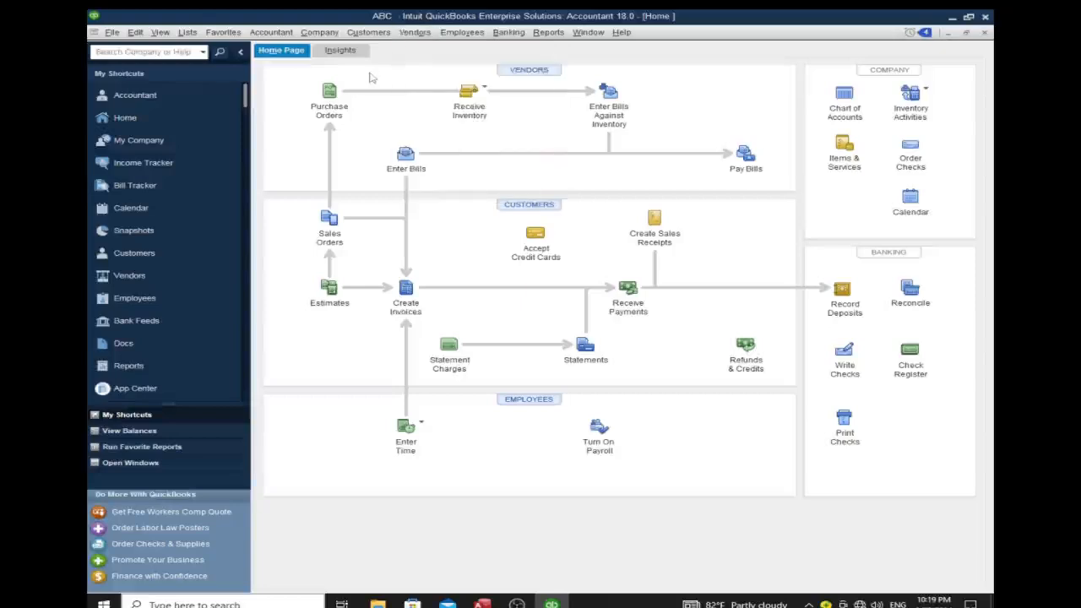
left_click(462, 115)
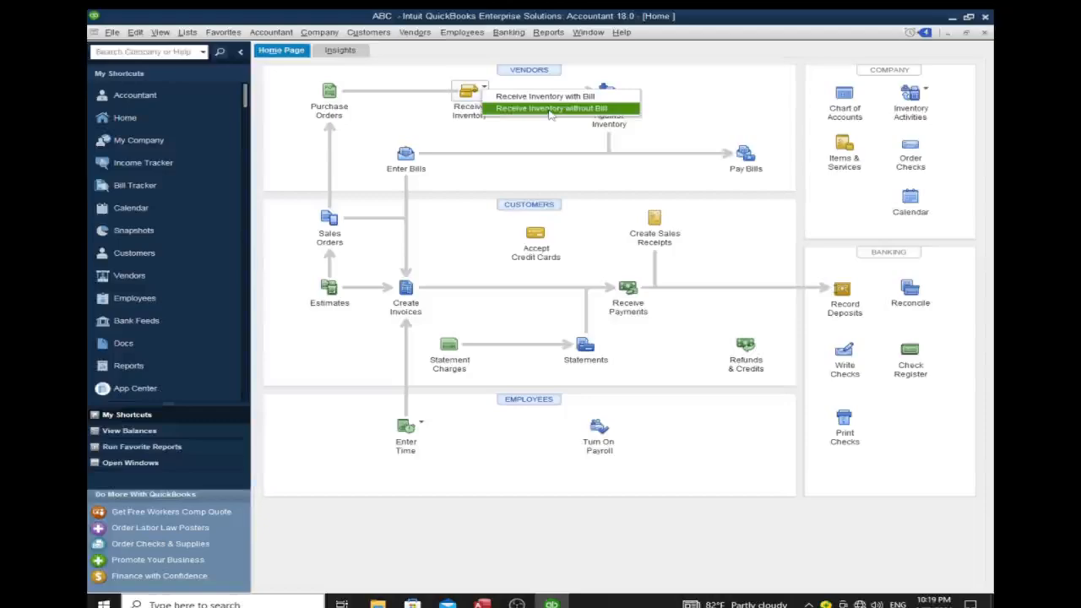
left_click(549, 111)
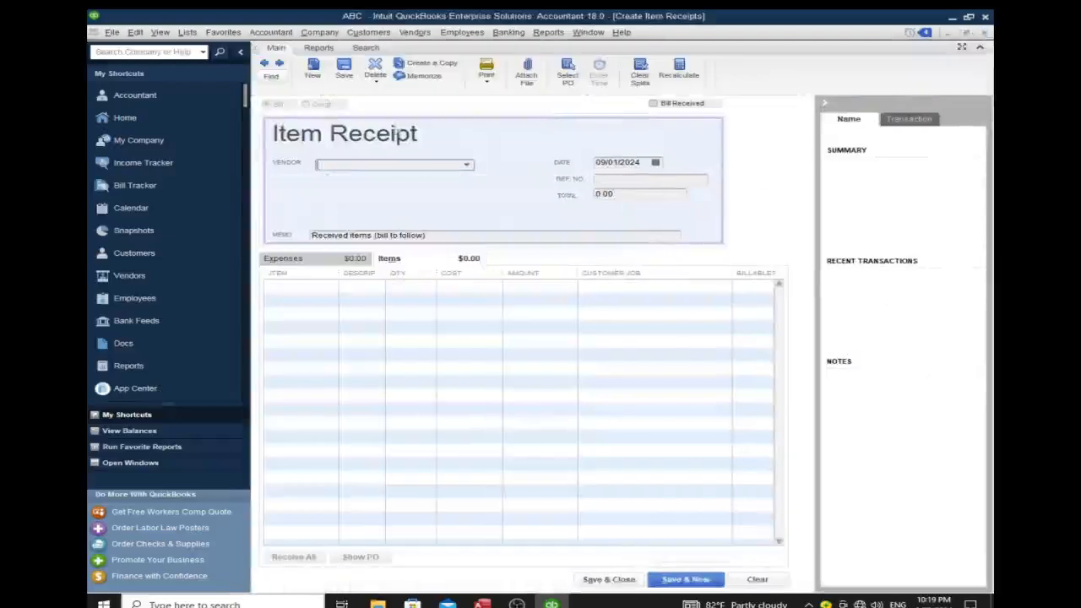
left_click(469, 167)
left_click(350, 235)
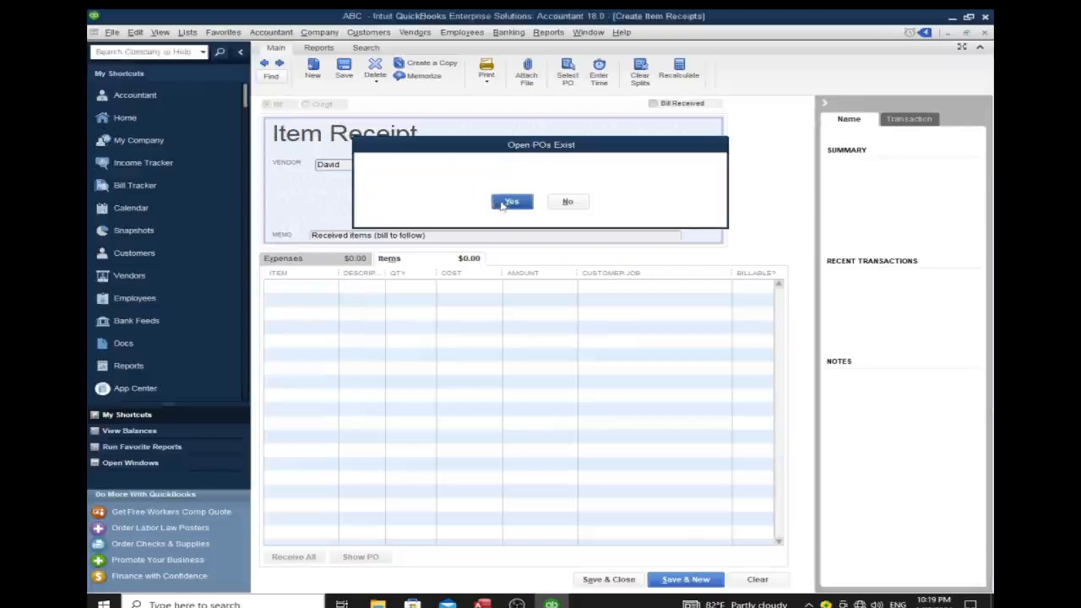
Step: Receive against both open purchase orders, dated 09/22/2024 and 09/01/2024, and save and close the item receipt
left_click(507, 202)
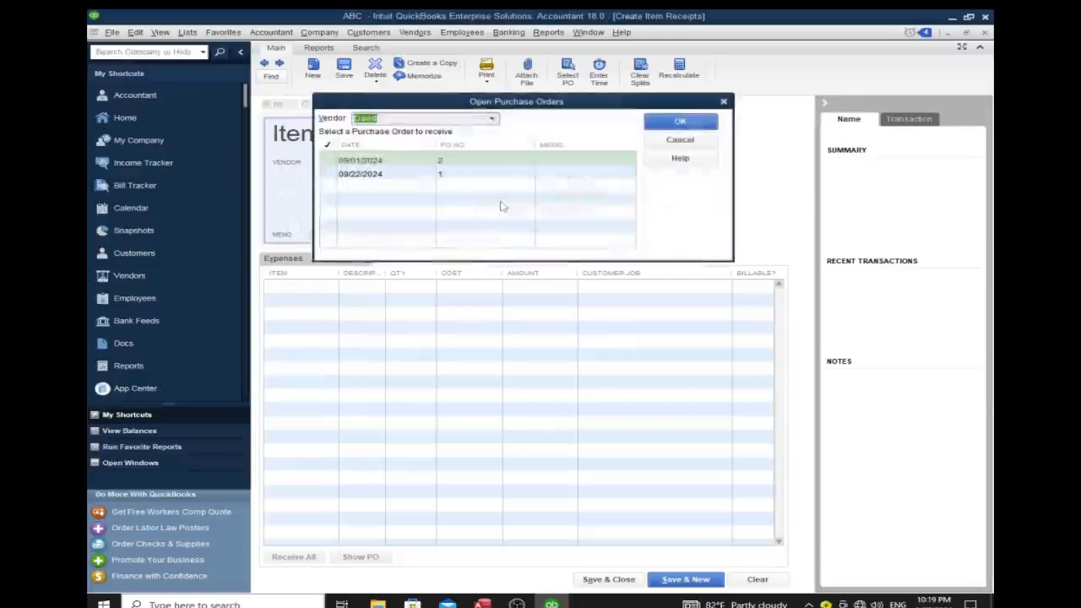
left_click(394, 178)
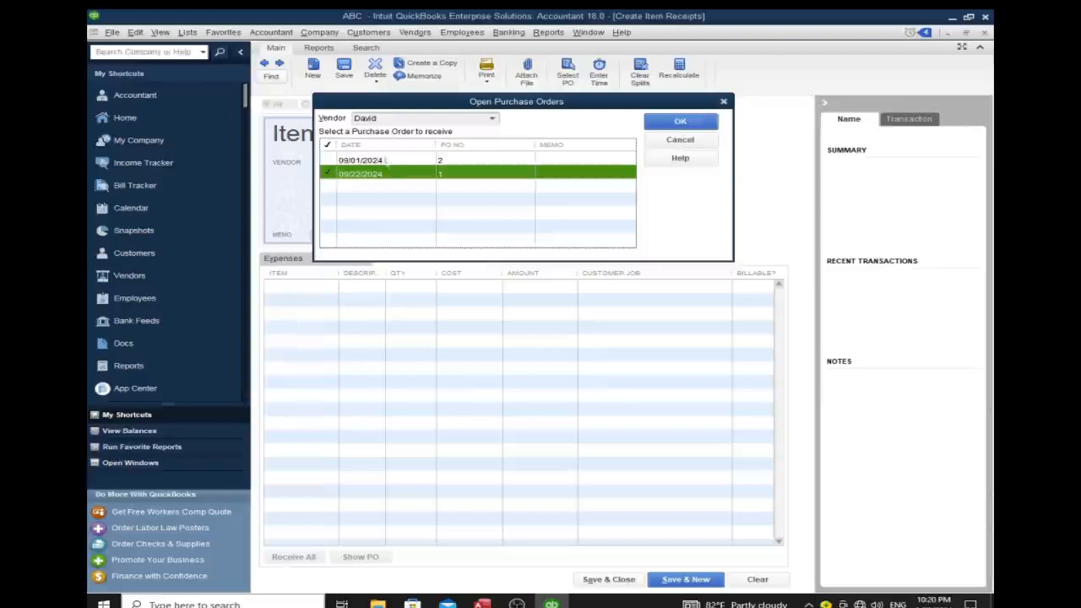
left_click(385, 161)
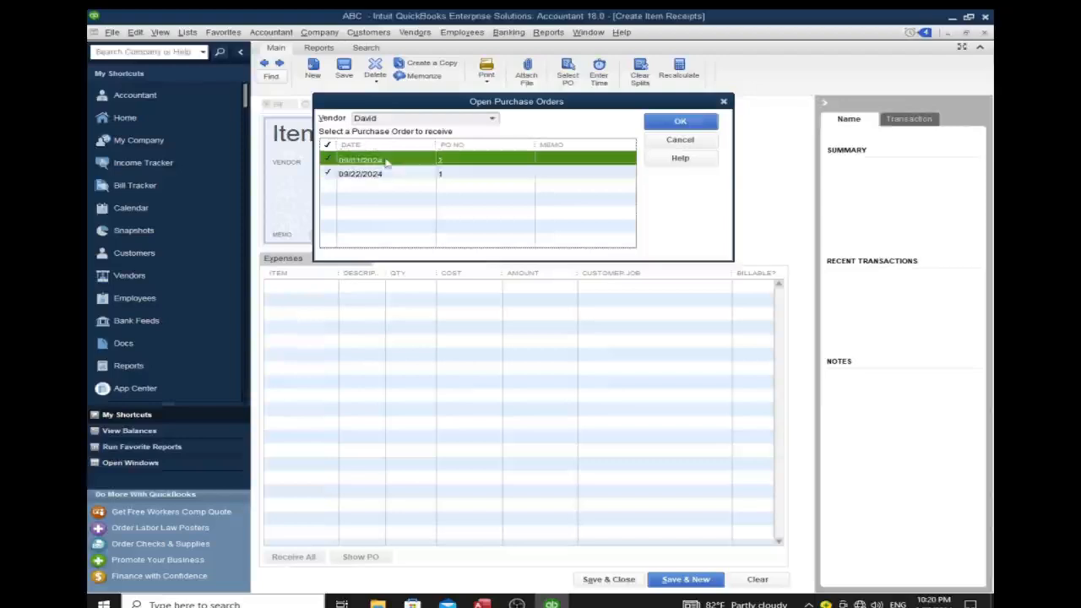
left_click(715, 127)
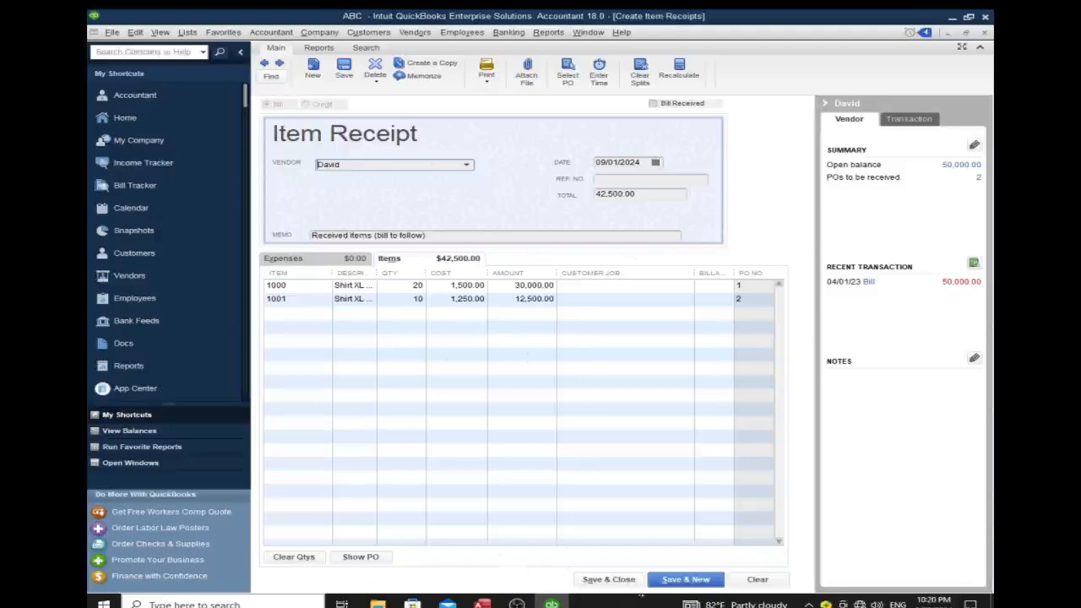
left_click(600, 580)
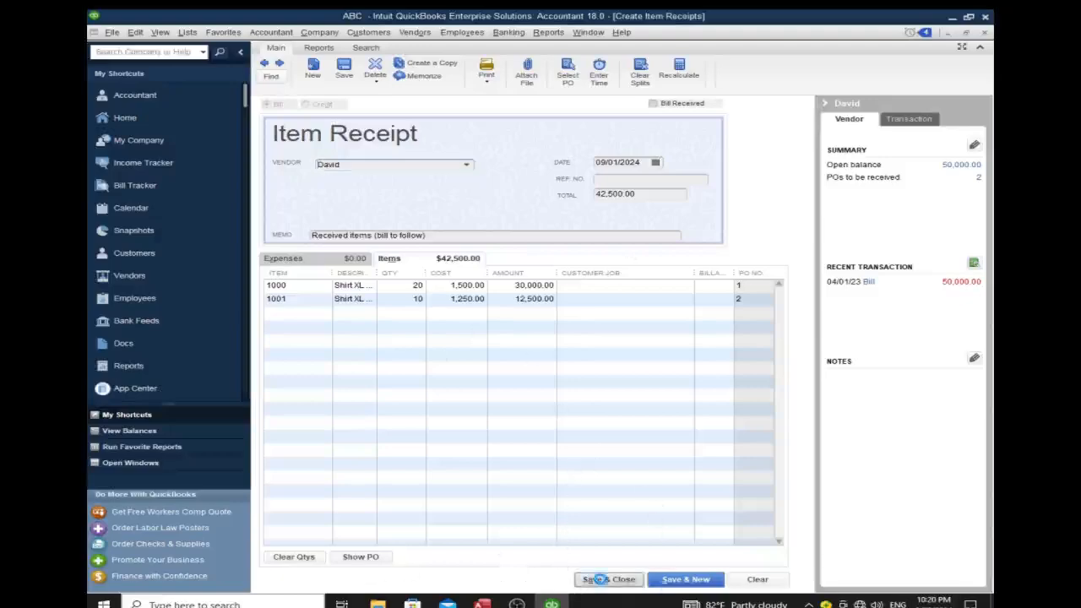